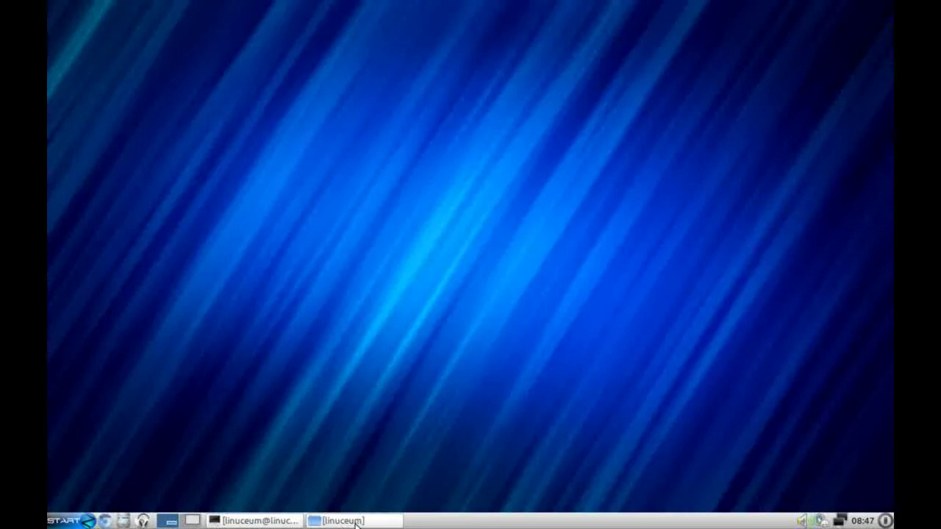
Step: Check the volume, power manager, wired network and calendar tray popups, closing each one again
click(801, 520)
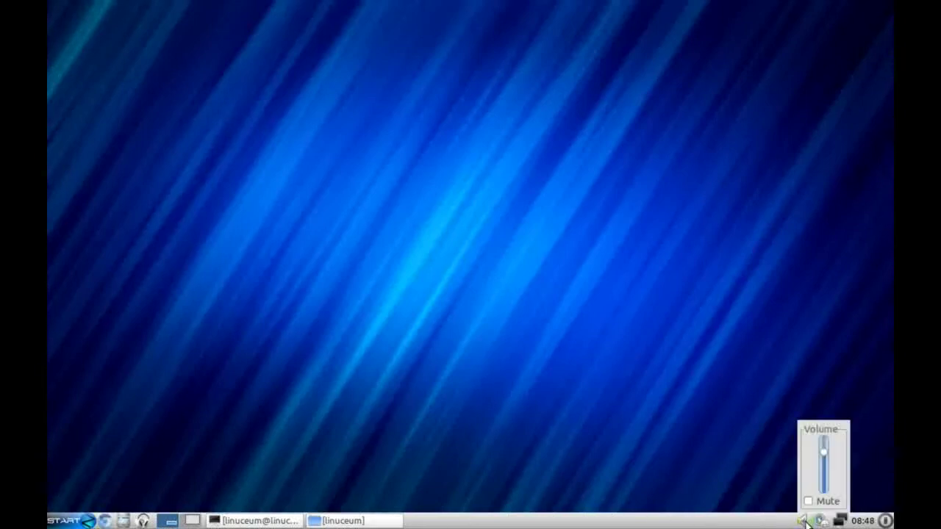
click(801, 520)
click(821, 521)
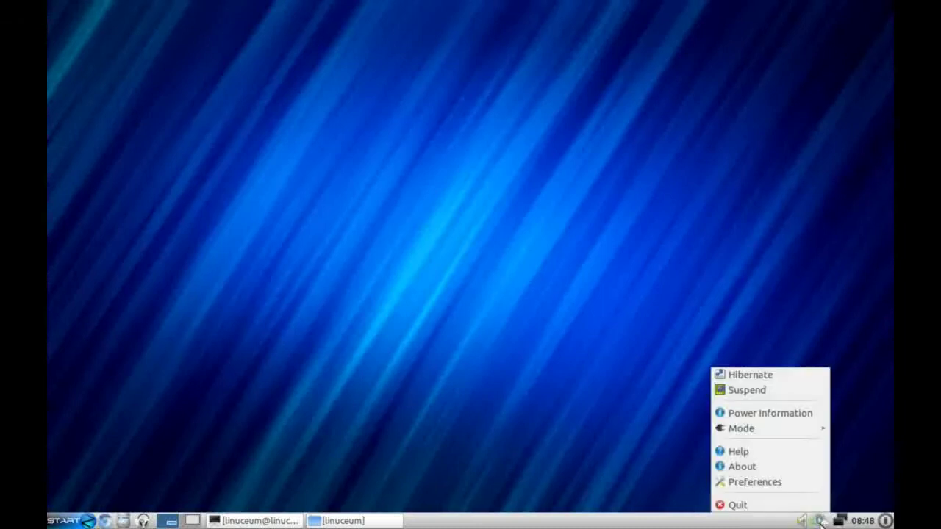
click(822, 522)
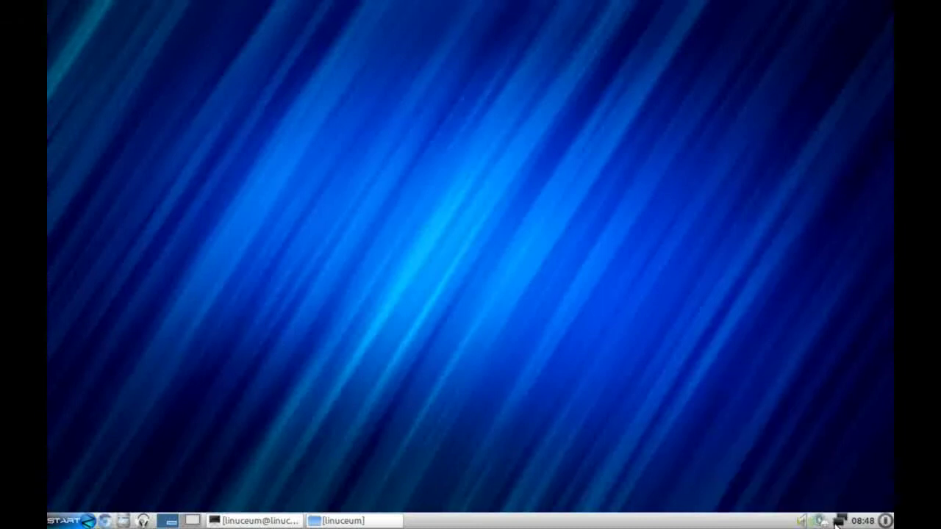
click(840, 521)
click(840, 520)
click(863, 521)
click(864, 521)
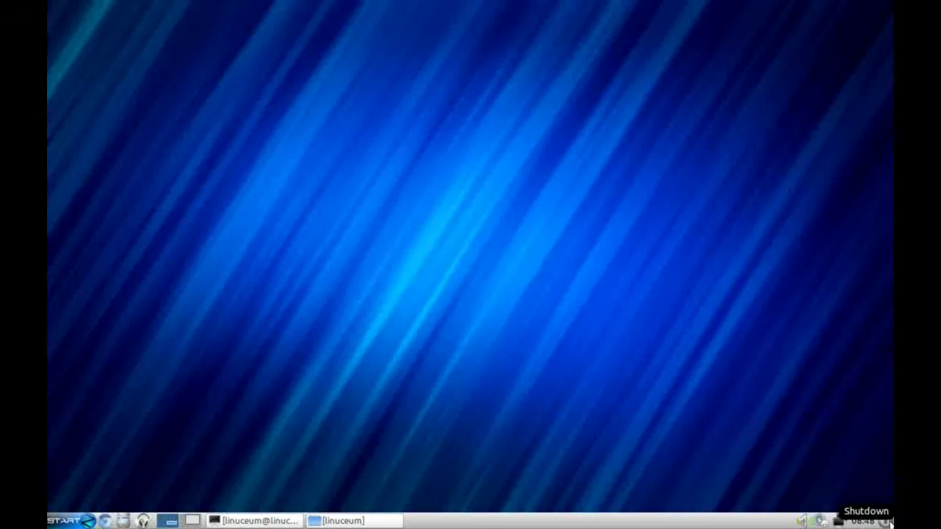
Step: Open the application menu and browse Accessories, Graphics, Office, Sound & Video and System Tools
click(91, 521)
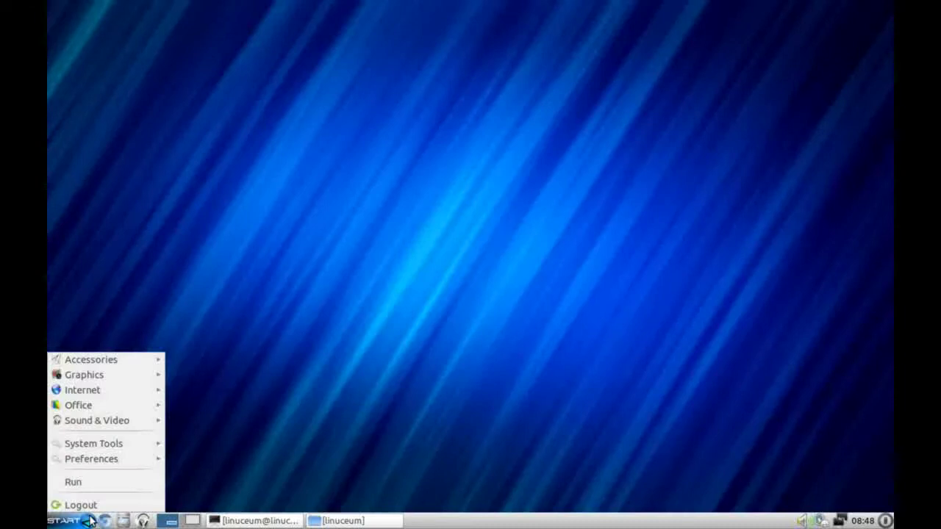
click(89, 520)
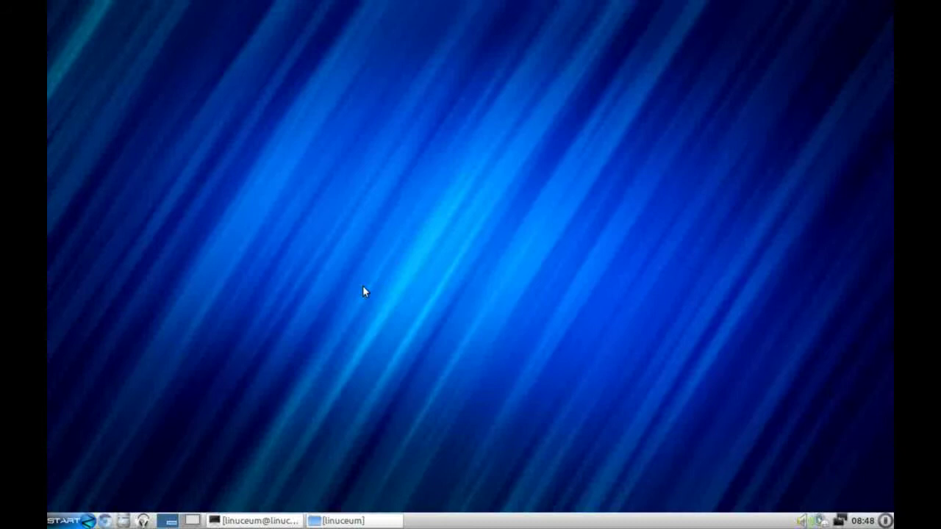
click(75, 523)
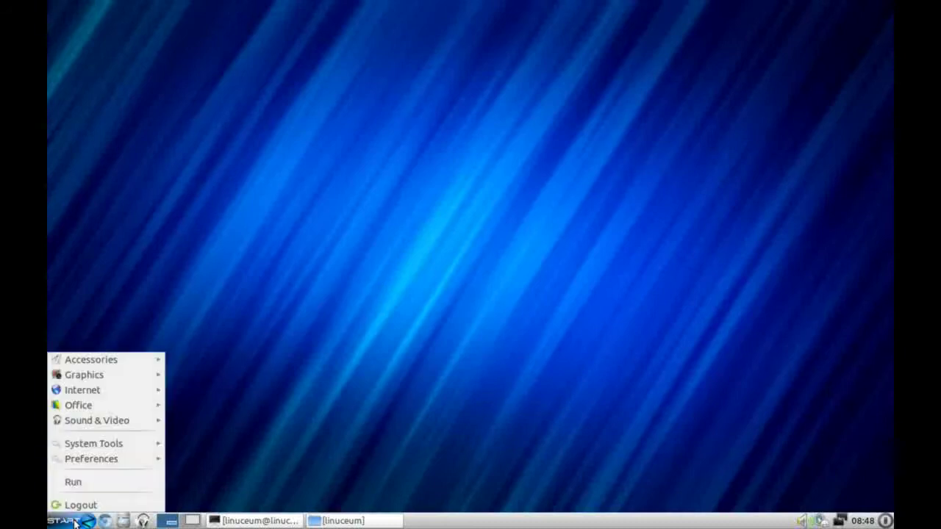
mouse_move(150, 360)
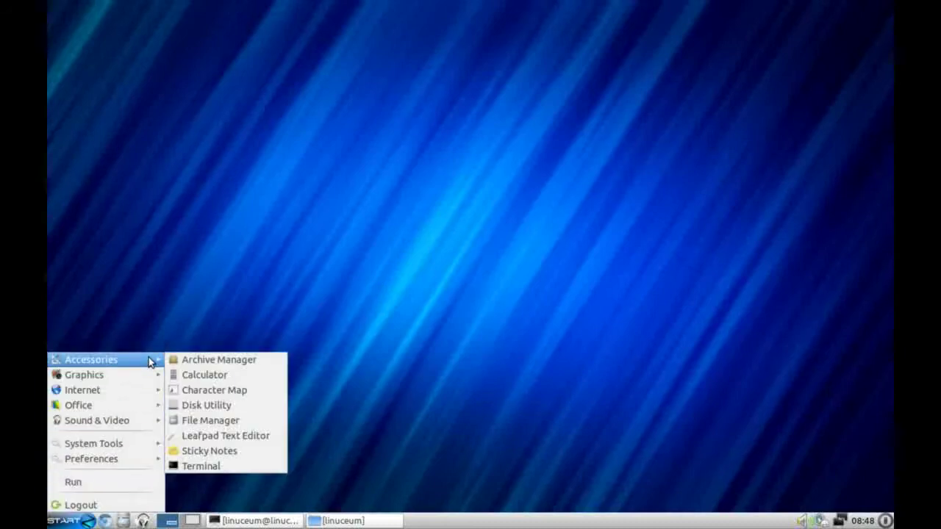
mouse_move(141, 381)
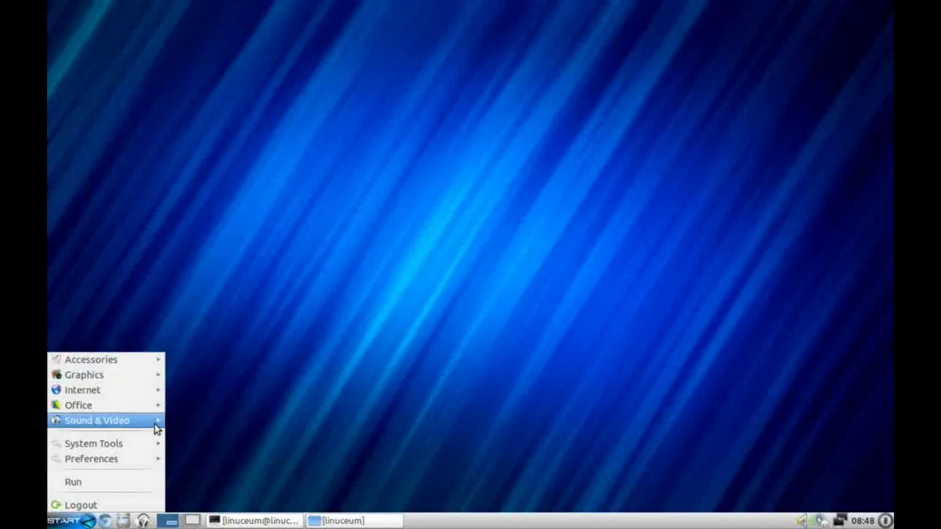
mouse_move(135, 408)
mouse_move(142, 426)
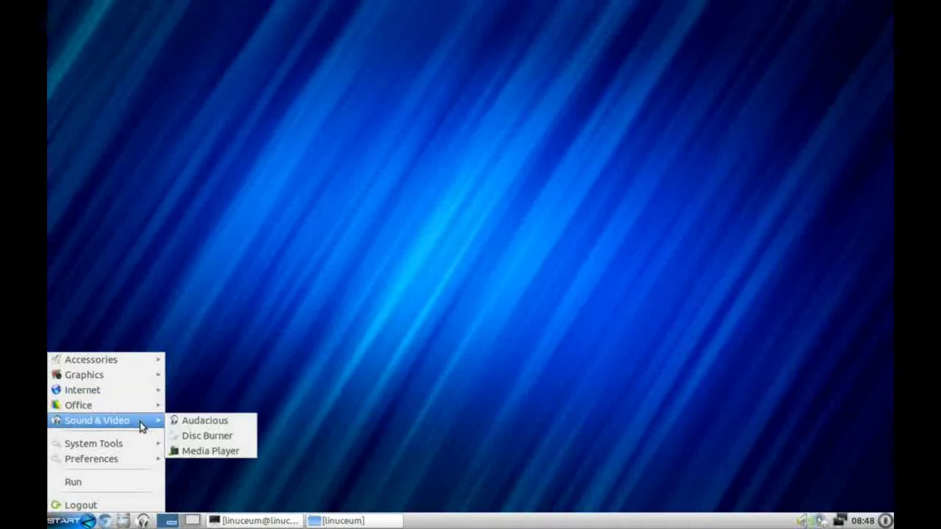
Step: Launch Zorin Look Changer from System Tools, choose Mac OS X, and bring up the logout options
mouse_move(142, 449)
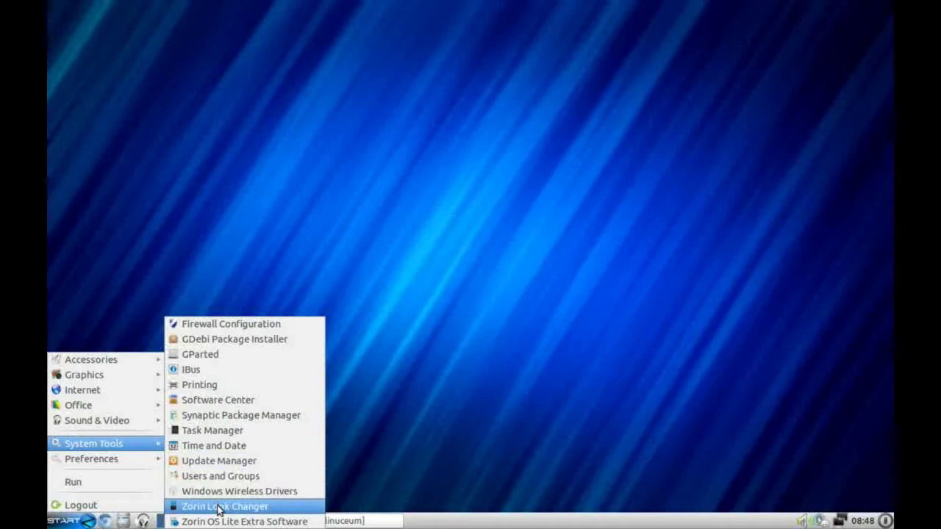
click(278, 512)
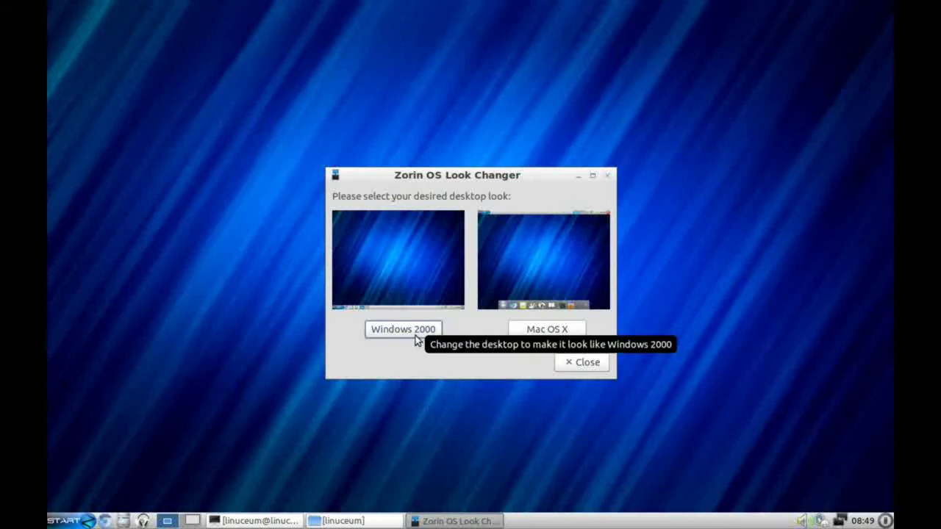
click(576, 328)
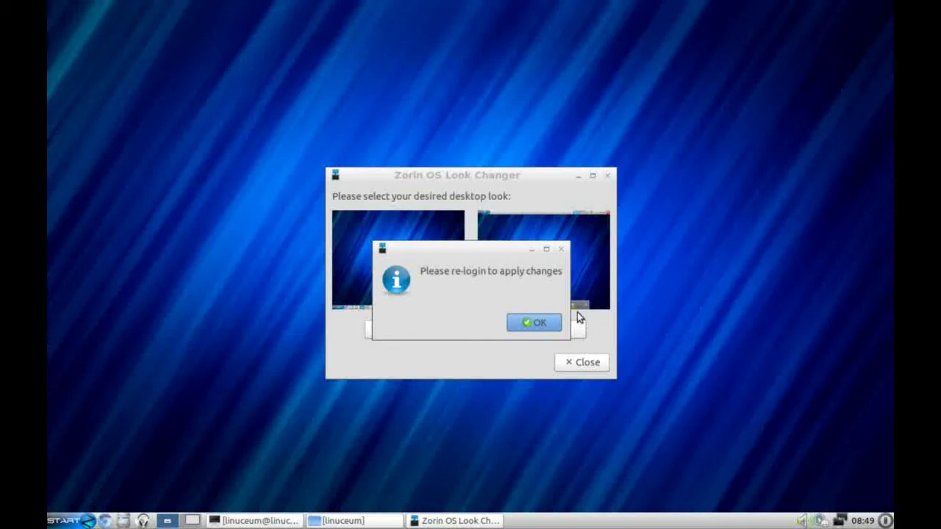
click(538, 323)
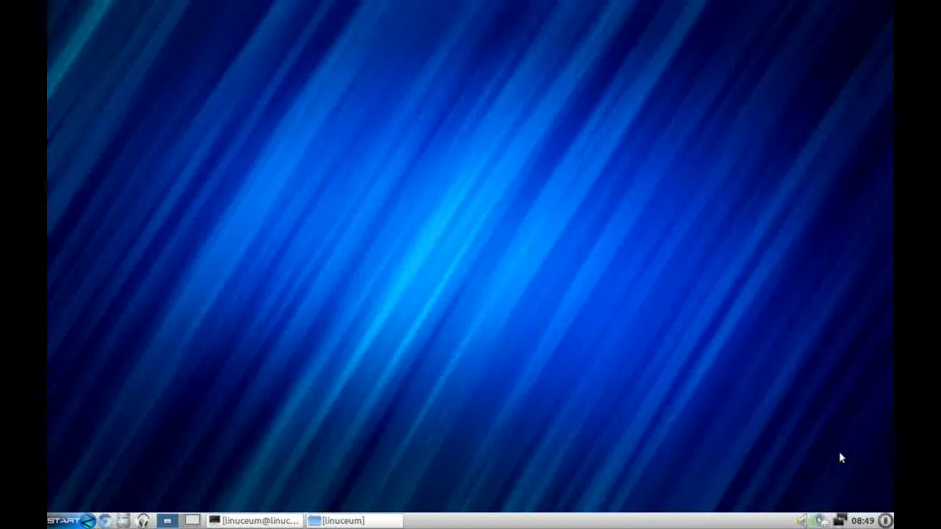
click(885, 519)
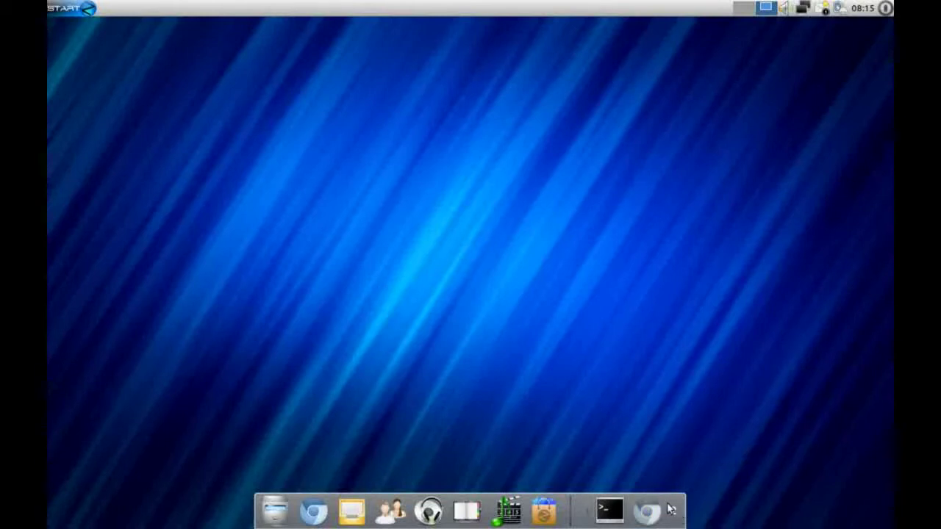
Step: Open and close the top-panel application menu, then switch between desktops 1 and 2
click(74, 9)
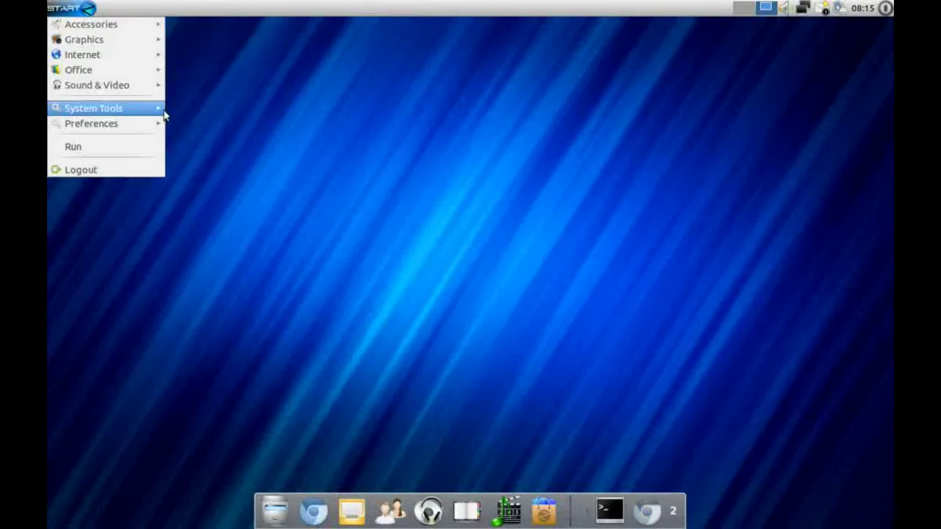
click(198, 25)
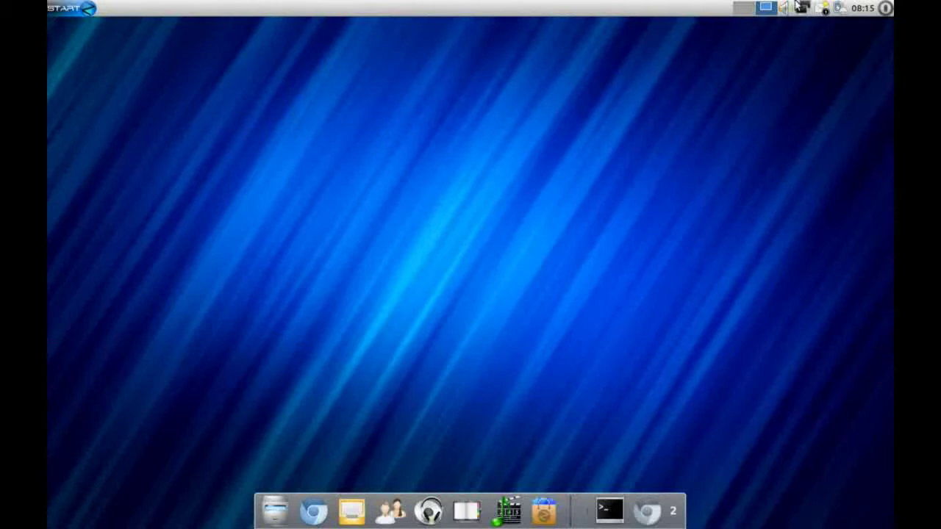
click(748, 16)
click(772, 14)
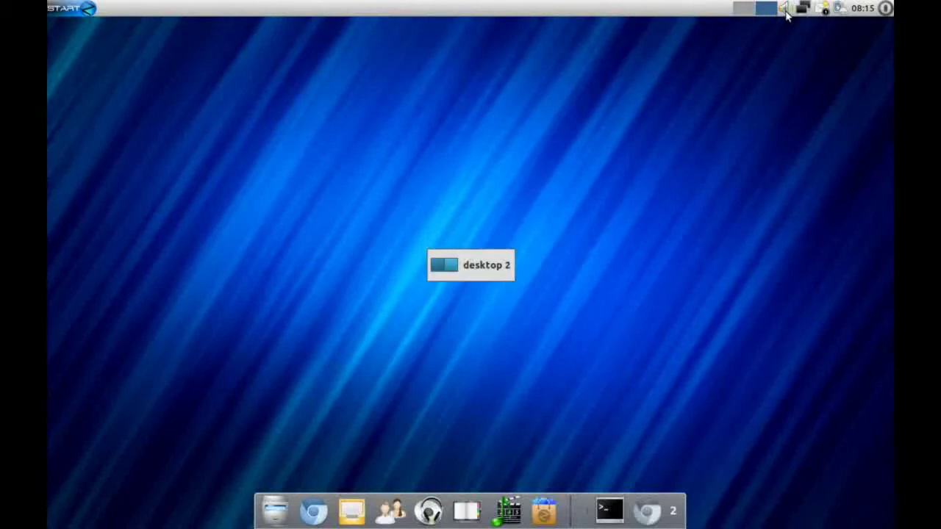
Step: Try the volume, network, power and September 2012 calendar menus, then bring up the logout options
click(785, 14)
click(823, 8)
click(840, 8)
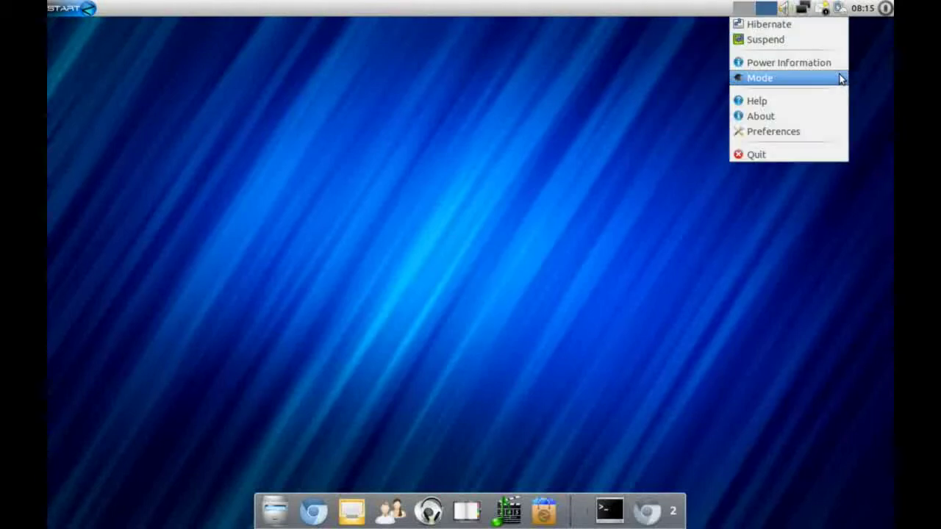
click(685, 160)
click(863, 8)
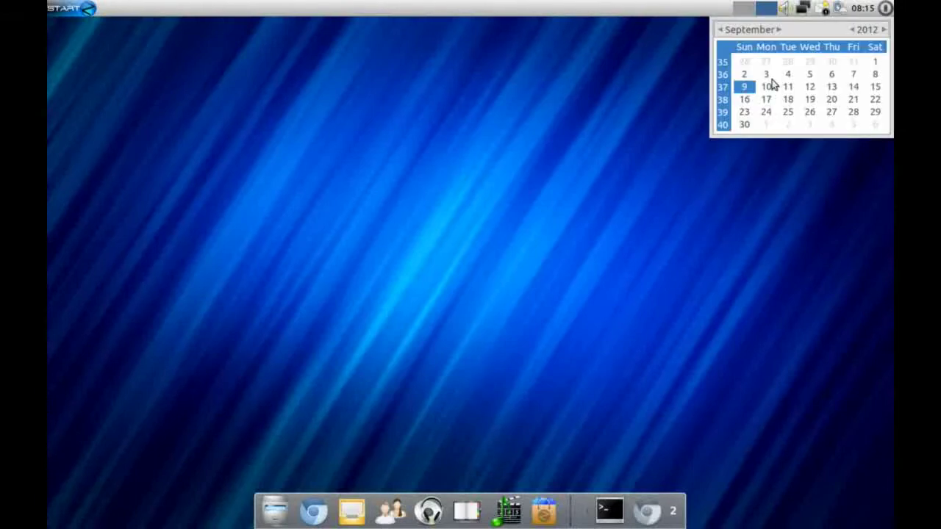
click(864, 9)
click(887, 8)
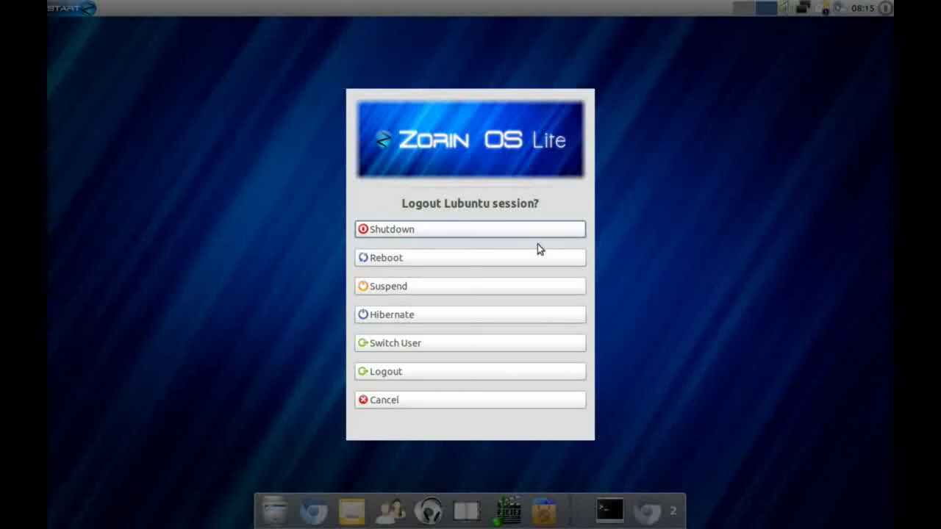
Step: Cancel logout, apply the Windows 2000 look in Zorin Look Changer, and bring up the logout options
click(440, 399)
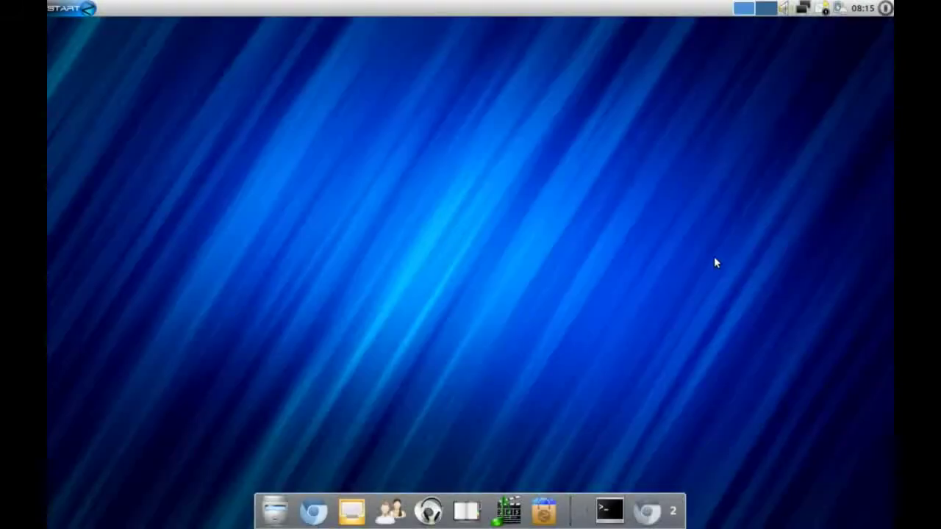
click(55, 9)
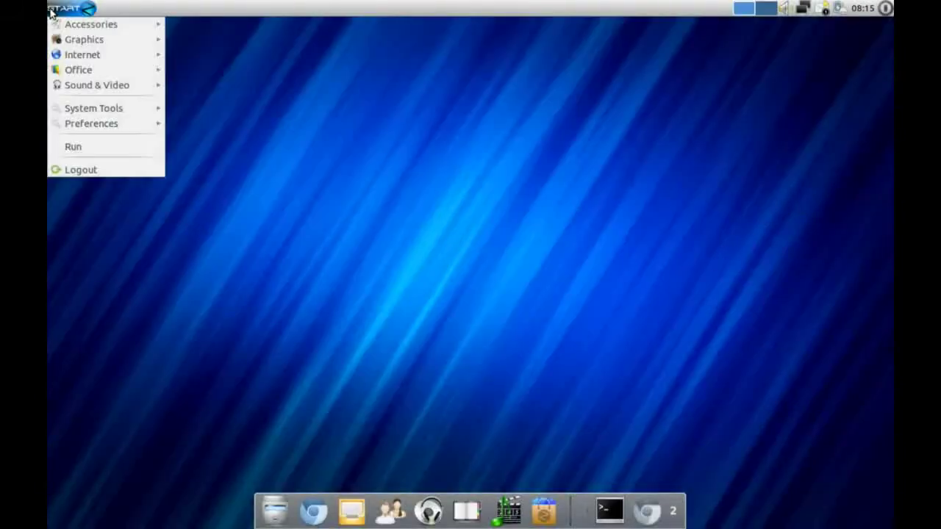
mouse_move(108, 113)
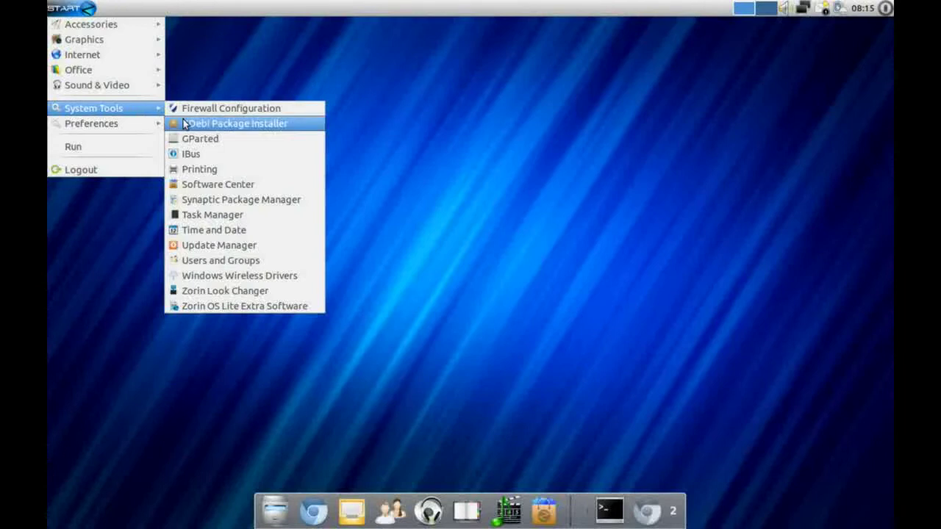
click(237, 298)
click(407, 330)
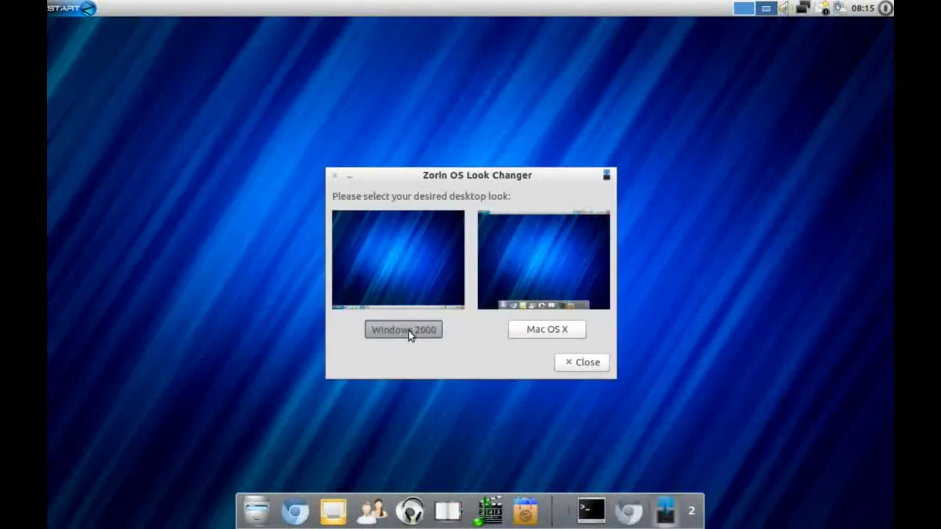
click(540, 325)
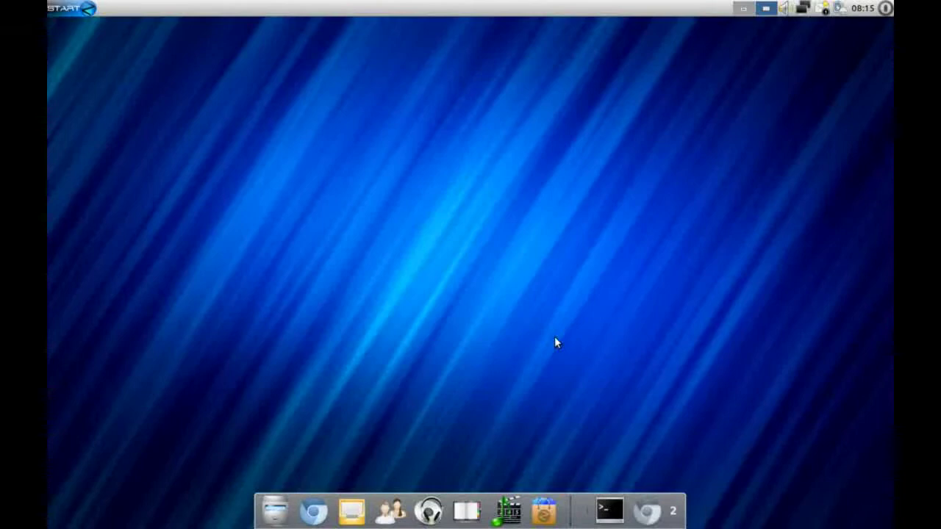
click(886, 9)
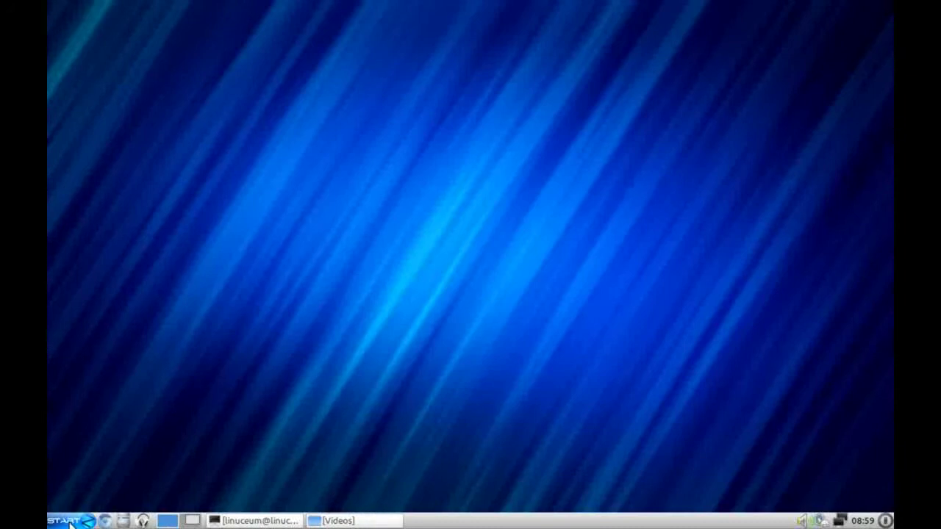
Step: Launch the Zorin OS Lite extra software installer from the menu and authorise it with the password
click(93, 519)
mouse_move(101, 360)
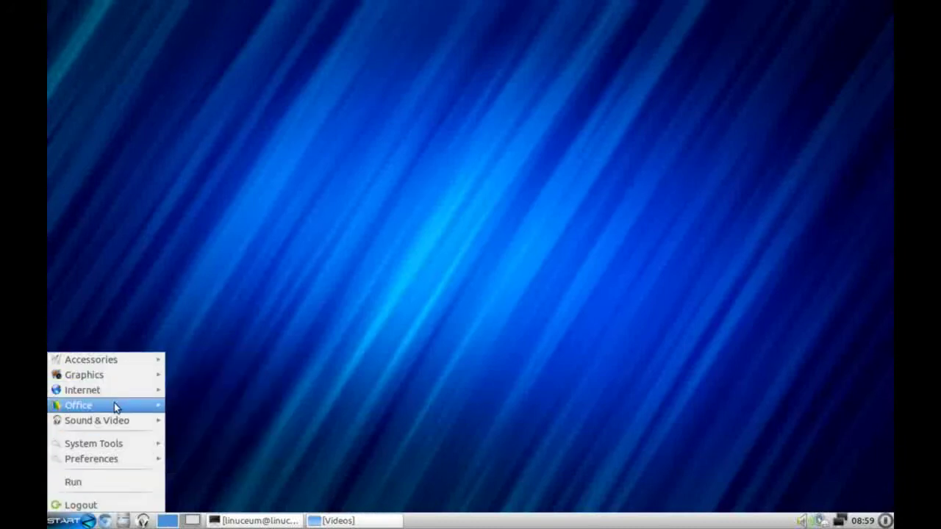
mouse_move(127, 439)
mouse_move(136, 463)
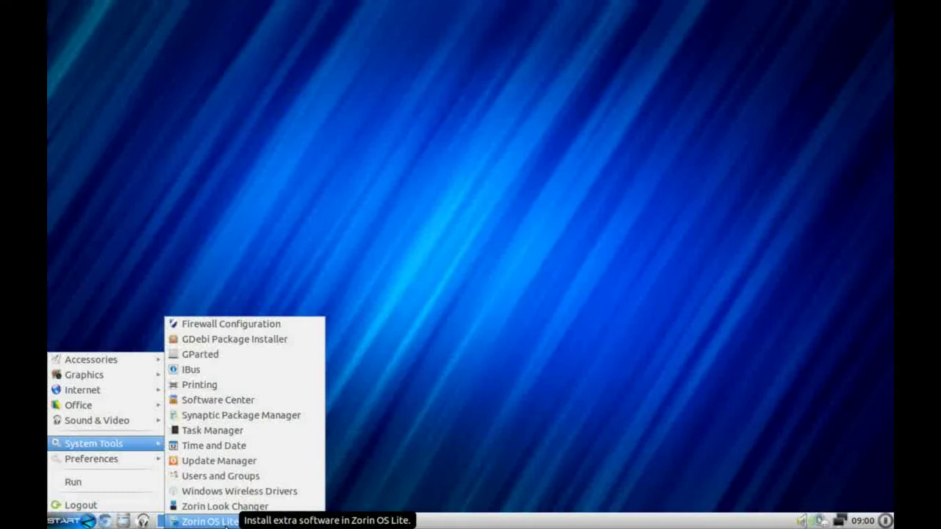
click(225, 524)
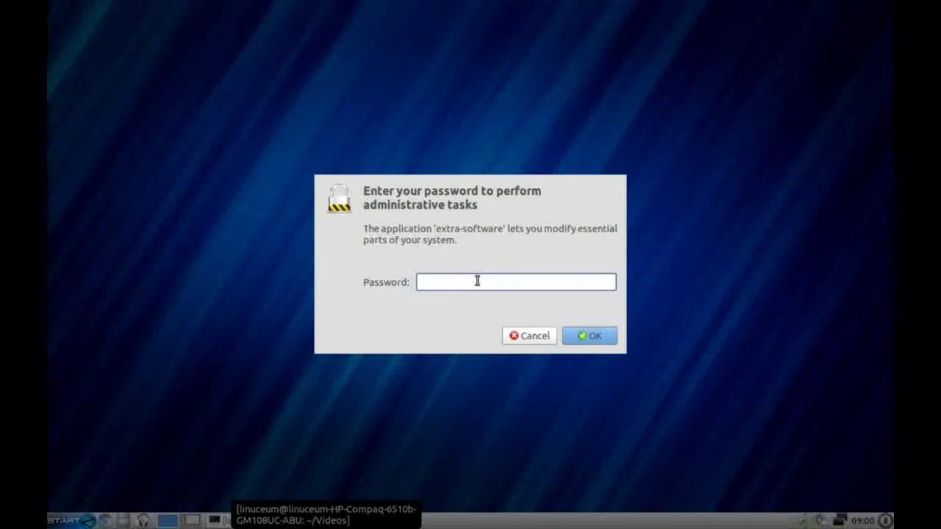
text(••••••••••)
key(Return)
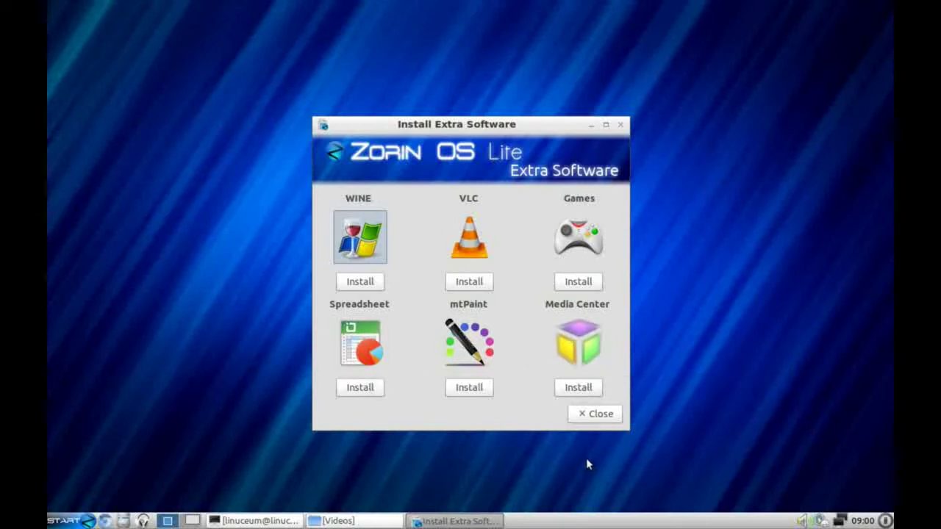
click(601, 415)
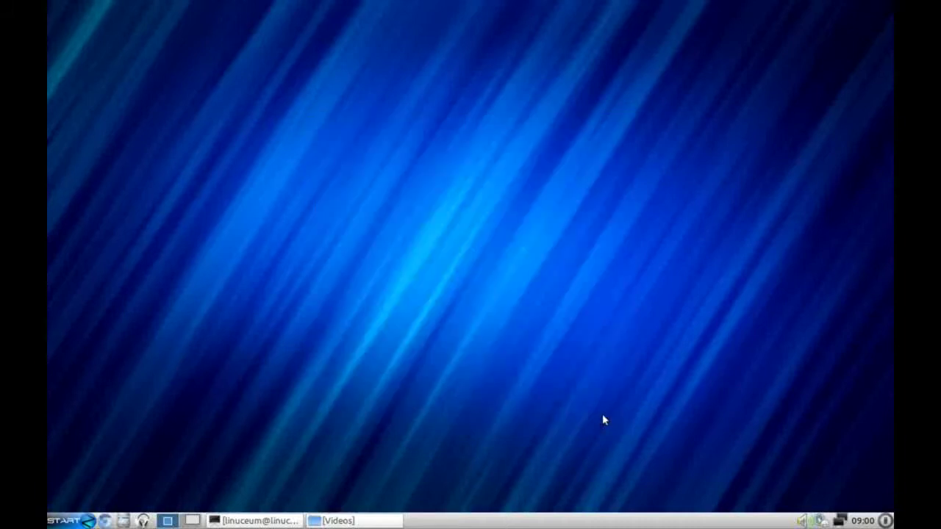
click(65, 523)
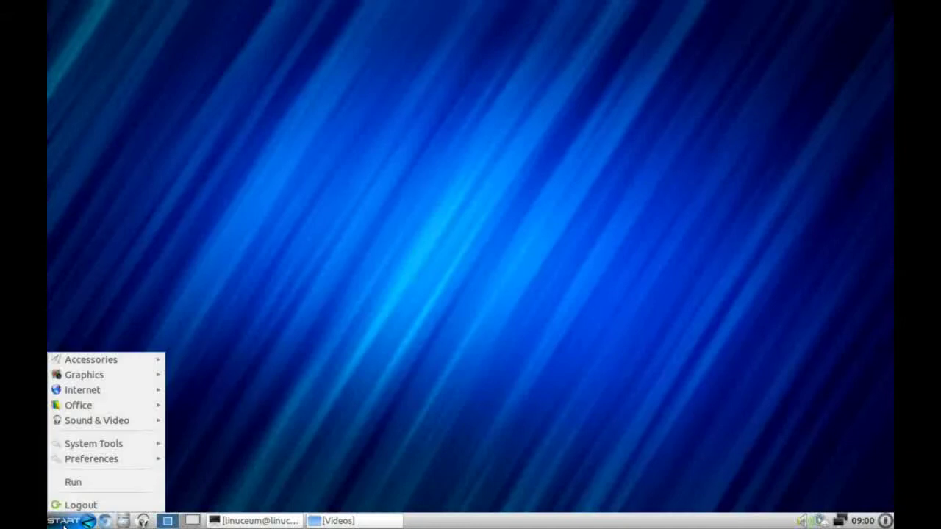
mouse_move(120, 444)
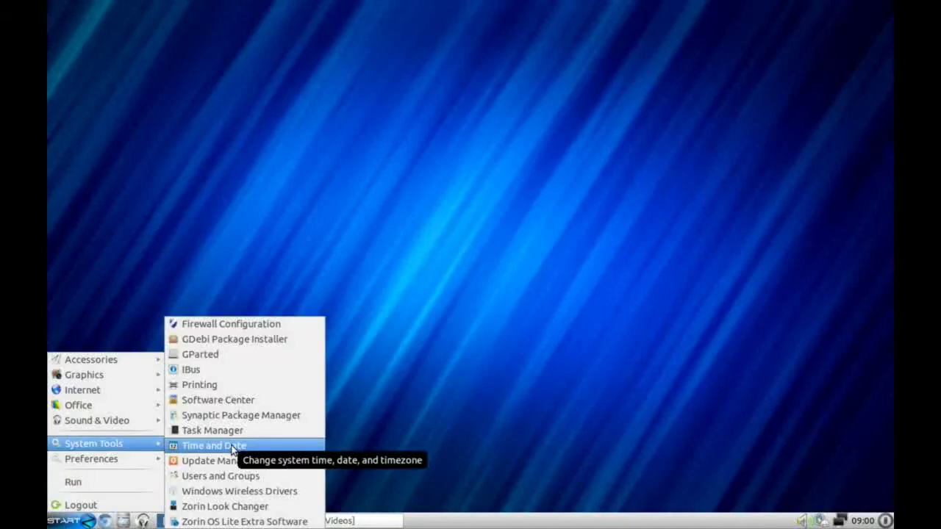
click(257, 402)
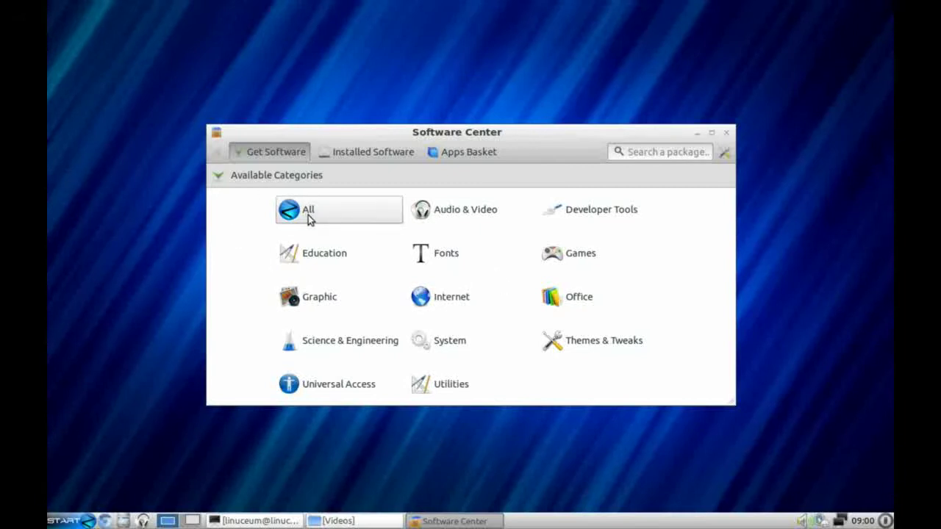
click(316, 254)
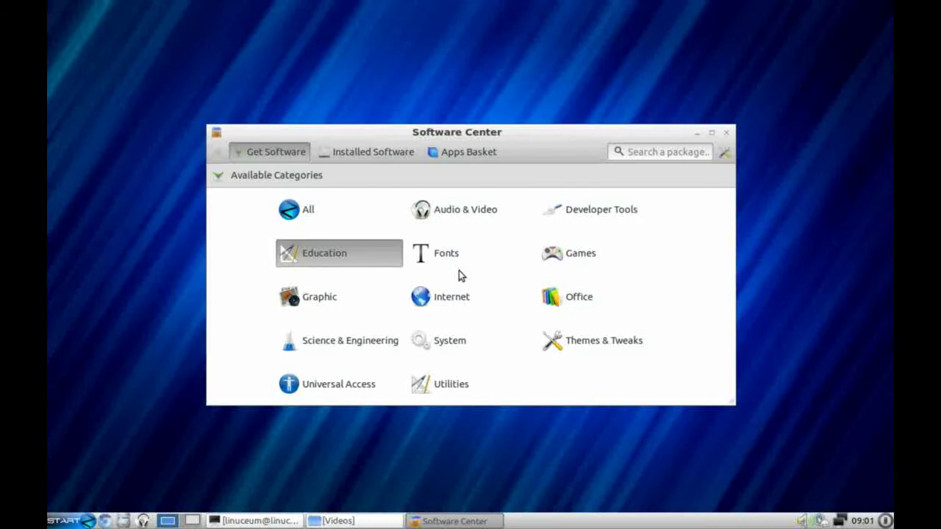
double_click(372, 265)
scroll(292, 252, down, 10)
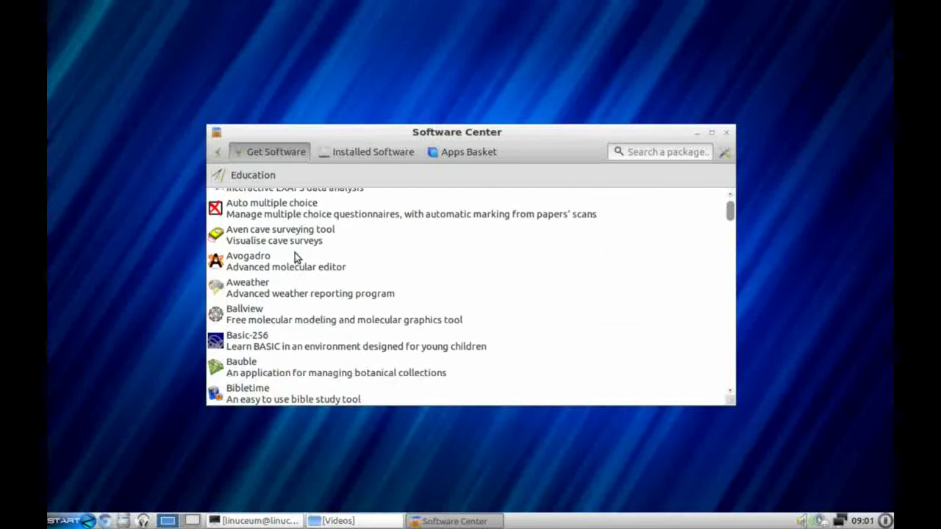
click(261, 284)
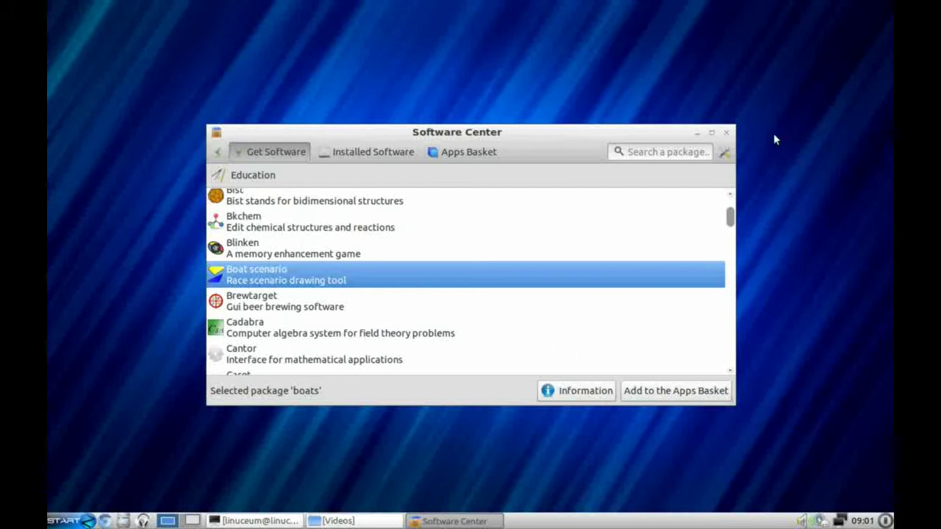
click(726, 134)
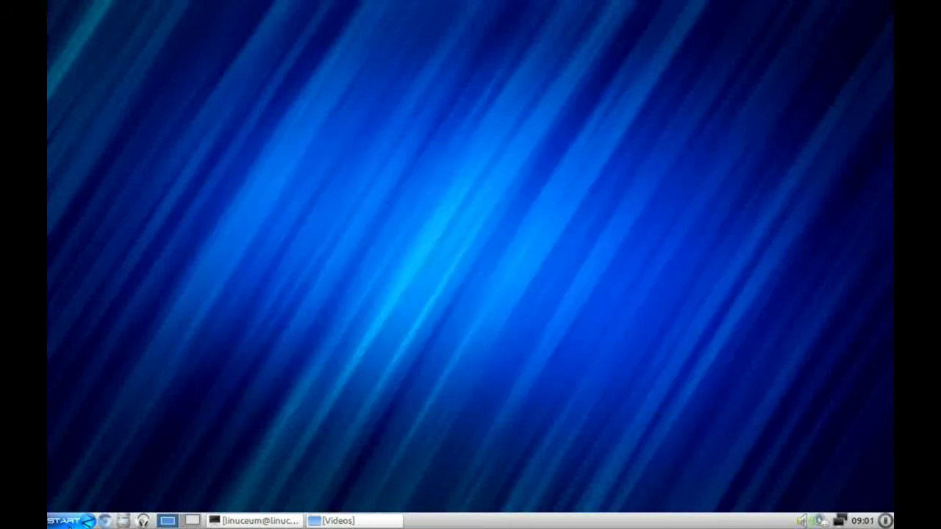
click(65, 520)
mouse_move(113, 448)
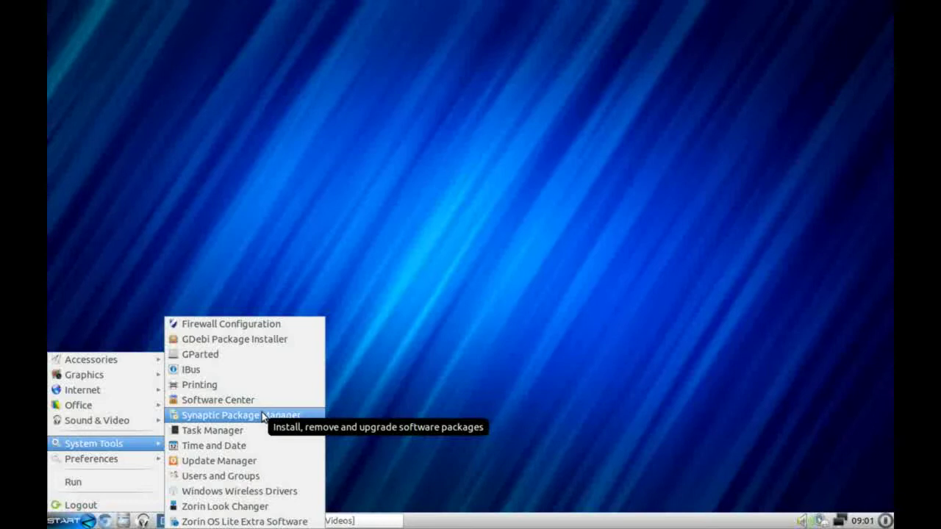
Step: Restore the linuceum file manager, view and close its About information, and nudge the window down-right
click(368, 398)
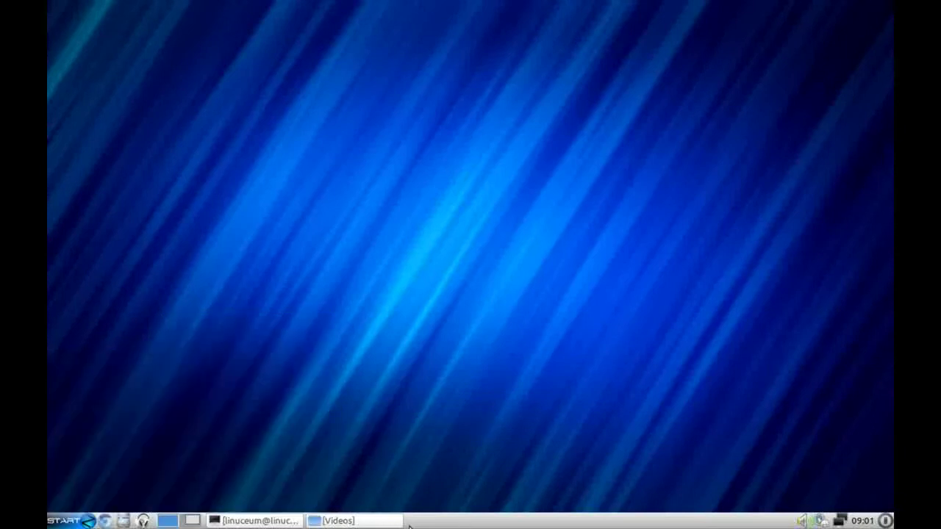
click(338, 520)
click(368, 48)
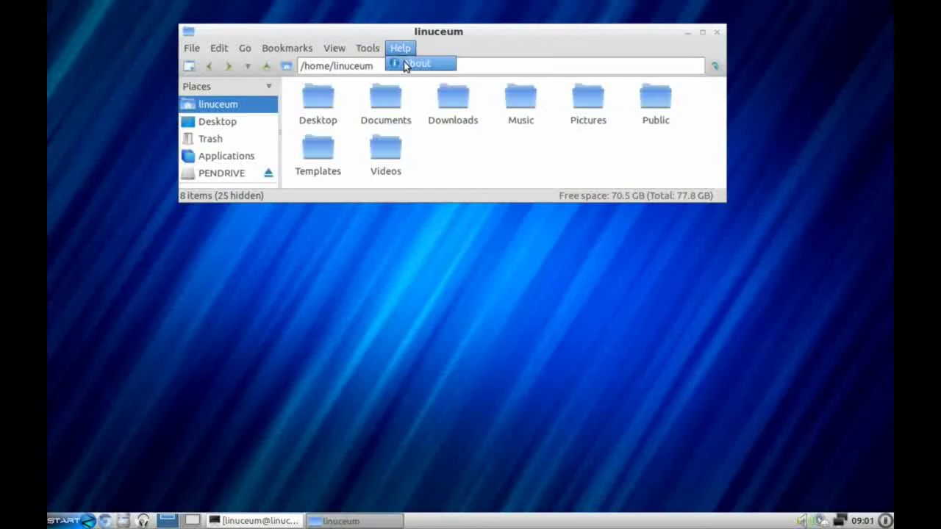
click(401, 64)
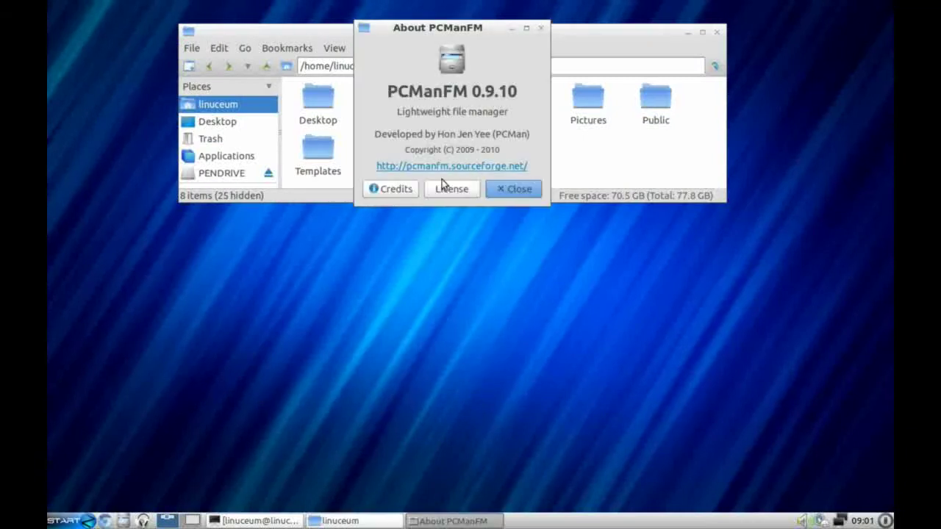
click(506, 190)
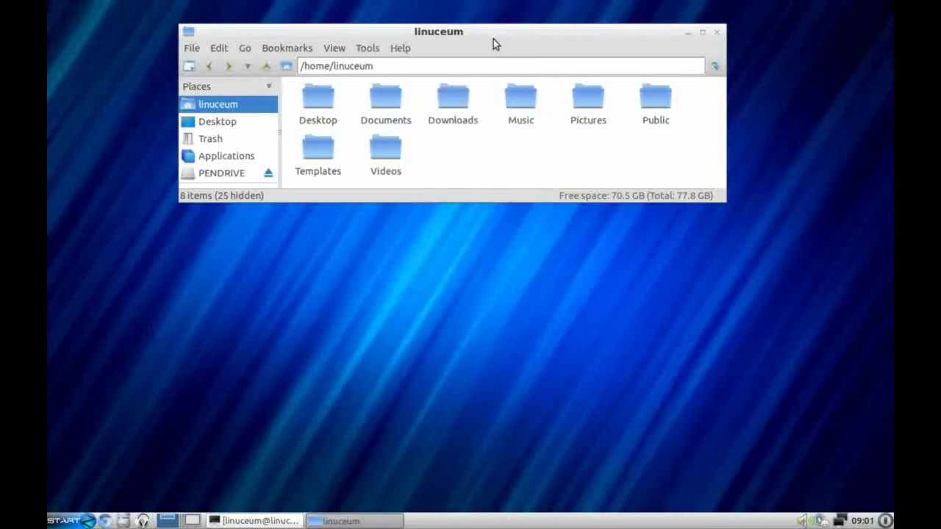
drag(493, 41, 503, 53)
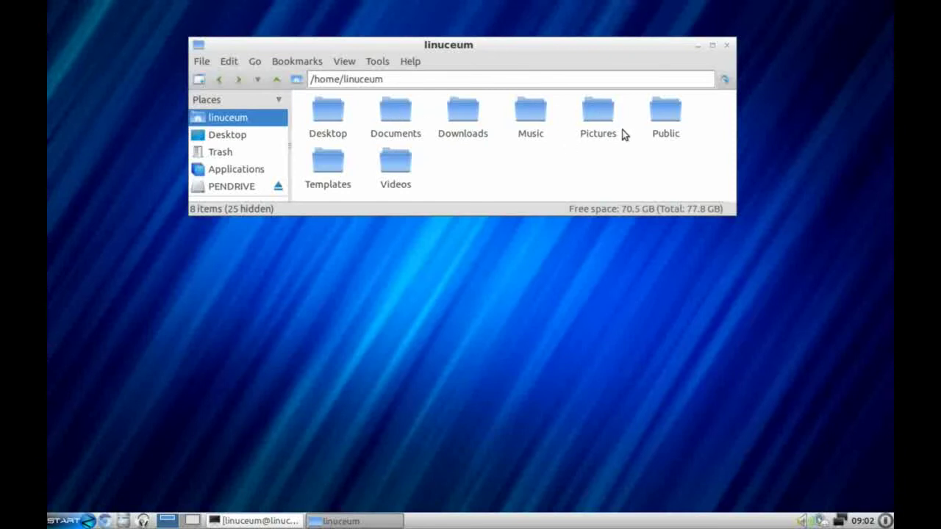
Step: Browse the Videos folder, the Applications place, PENDRIVE and Desktop, returning to the home folder
double_click(391, 166)
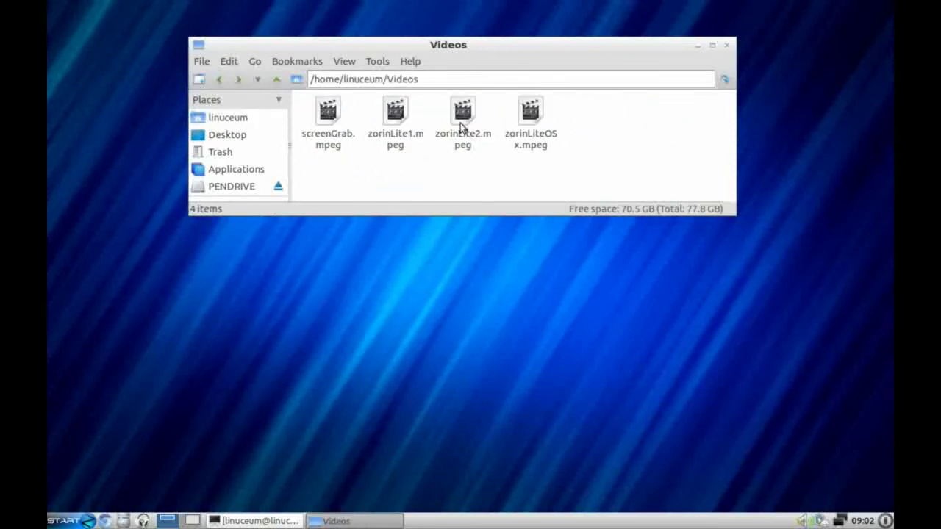
click(220, 80)
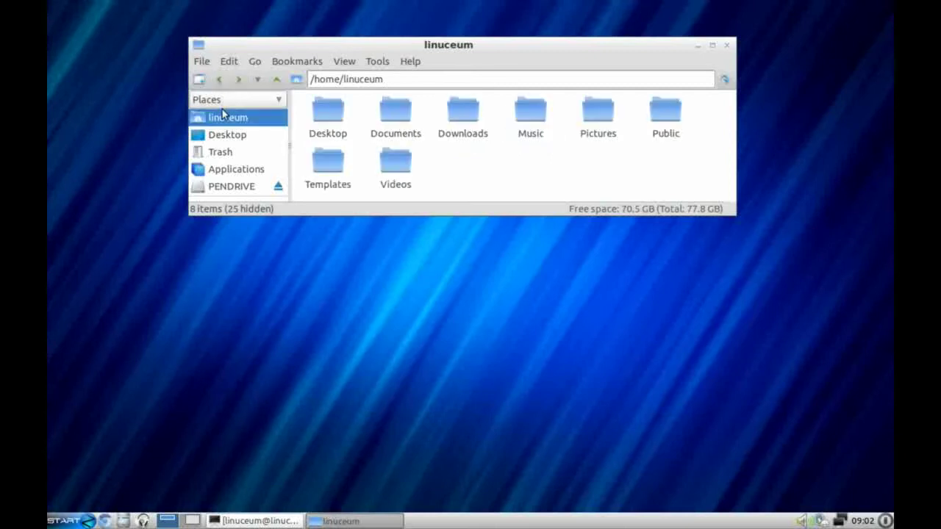
click(231, 170)
click(231, 187)
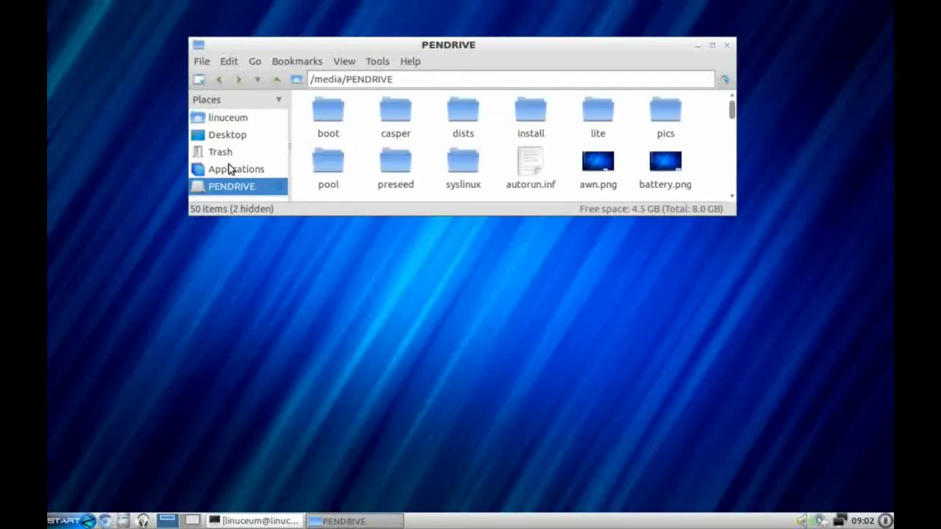
click(227, 136)
click(228, 117)
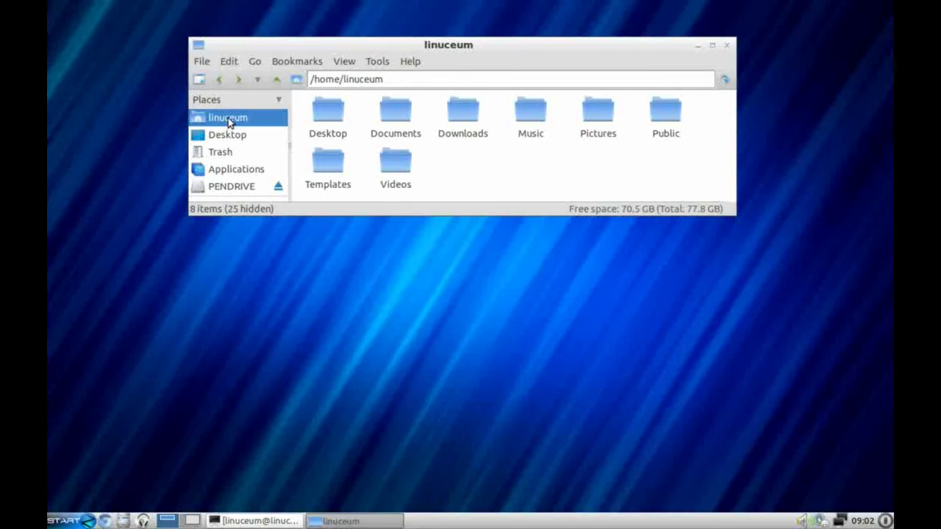
Step: Play screenGrab.mpeg from the Videos folder, close the player, and go back to the home folder
double_click(397, 163)
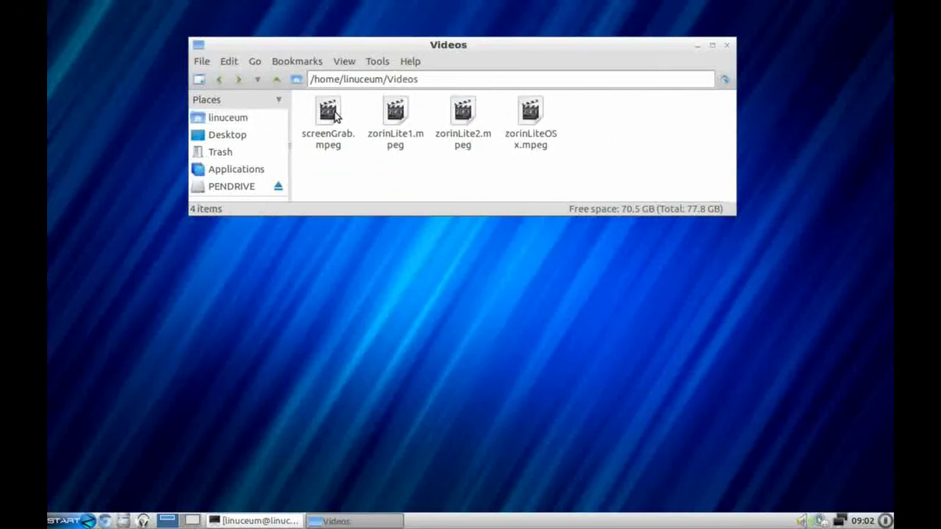
right_click(330, 111)
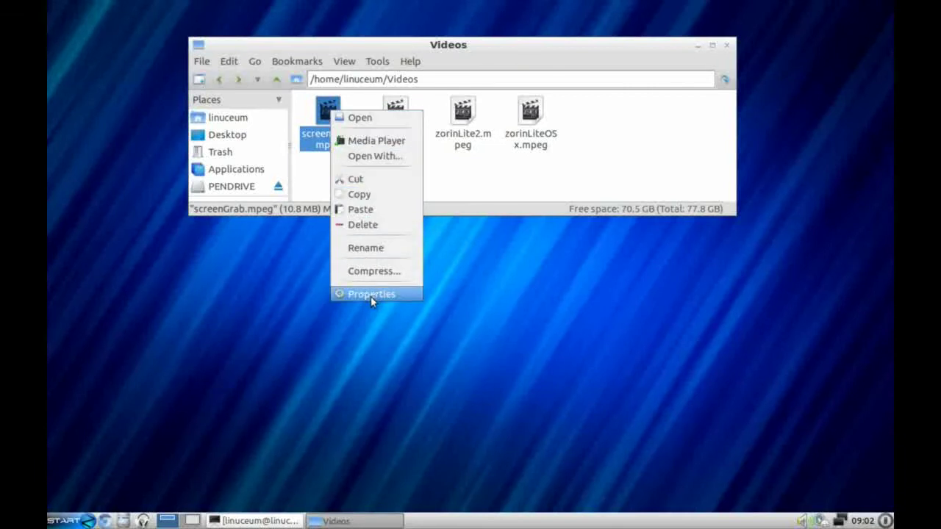
click(446, 171)
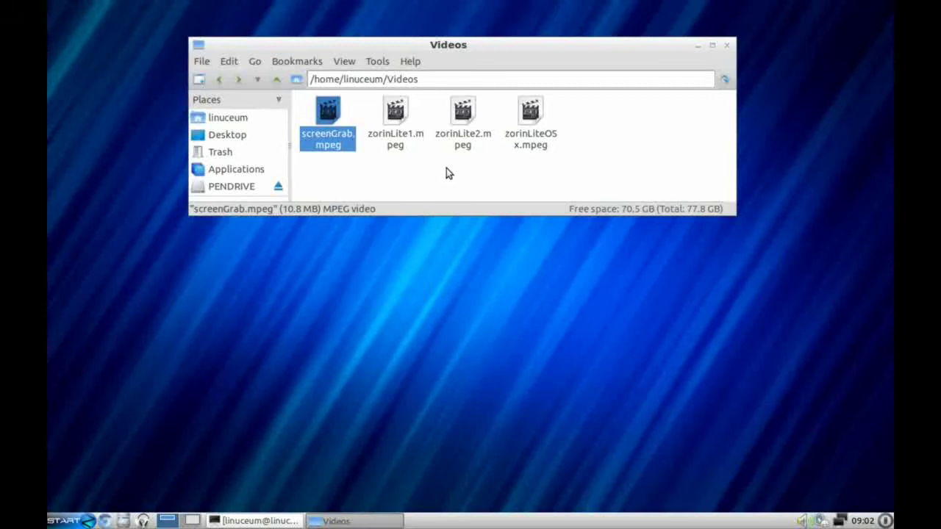
double_click(329, 119)
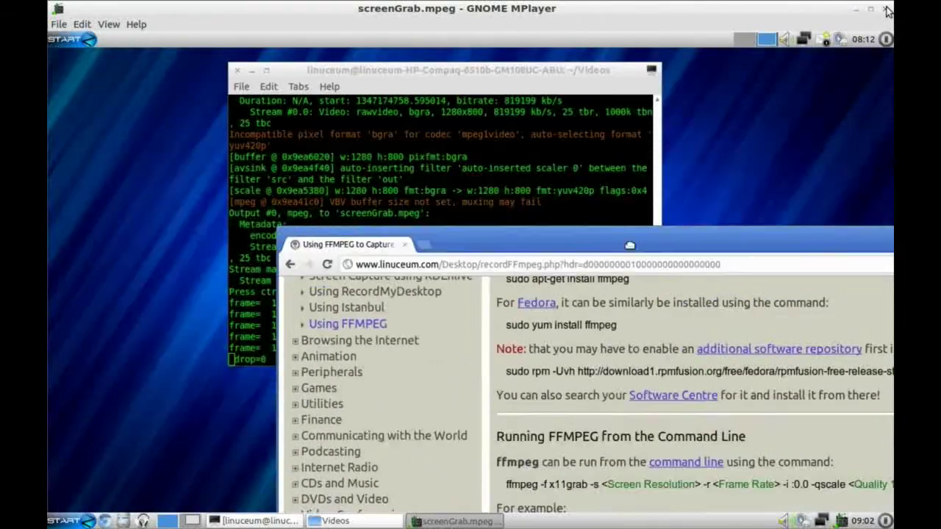
click(887, 10)
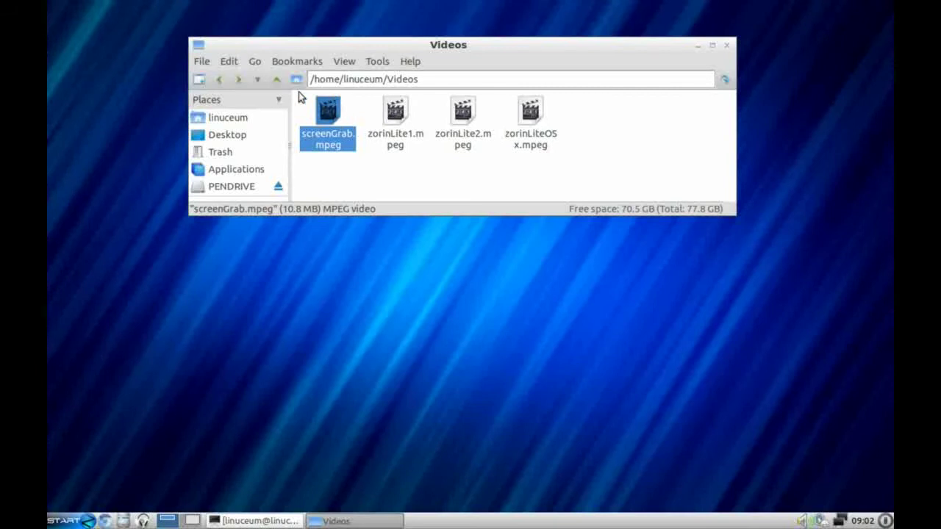
click(237, 79)
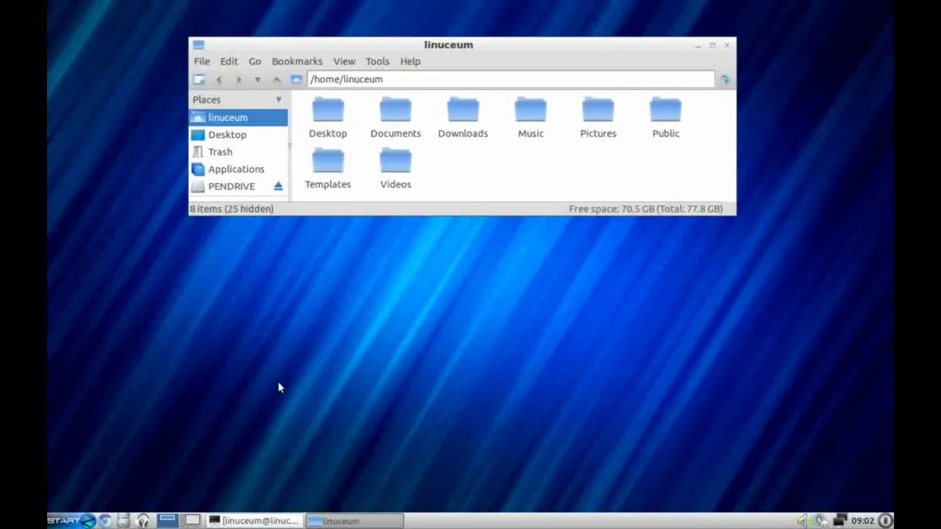
Step: On desktop 2, move Chromium up-left and play, then pause, Parade's End: Episode 3
click(192, 521)
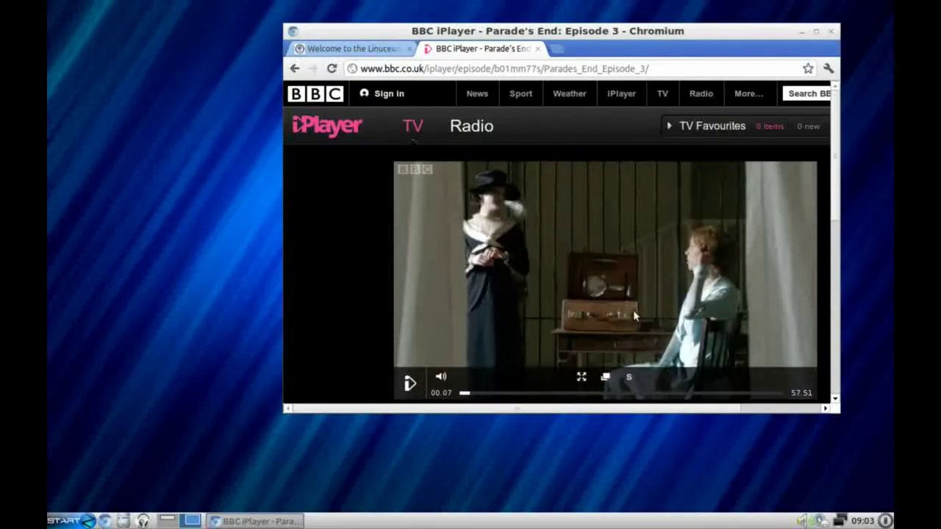
click(168, 521)
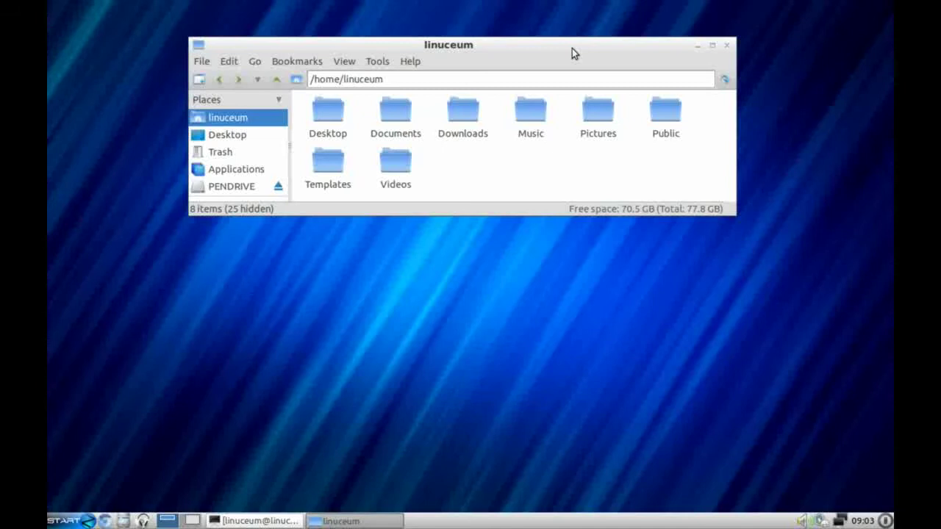
click(192, 520)
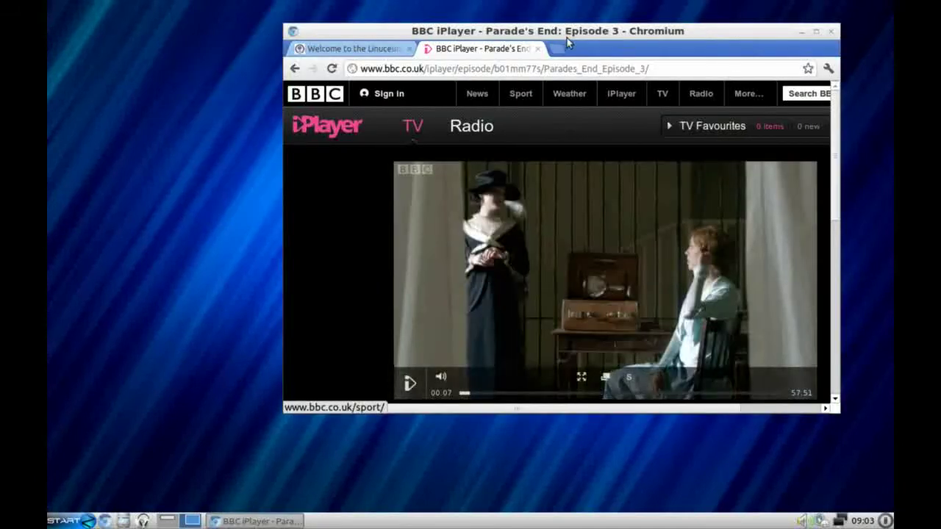
drag(614, 33, 581, 15)
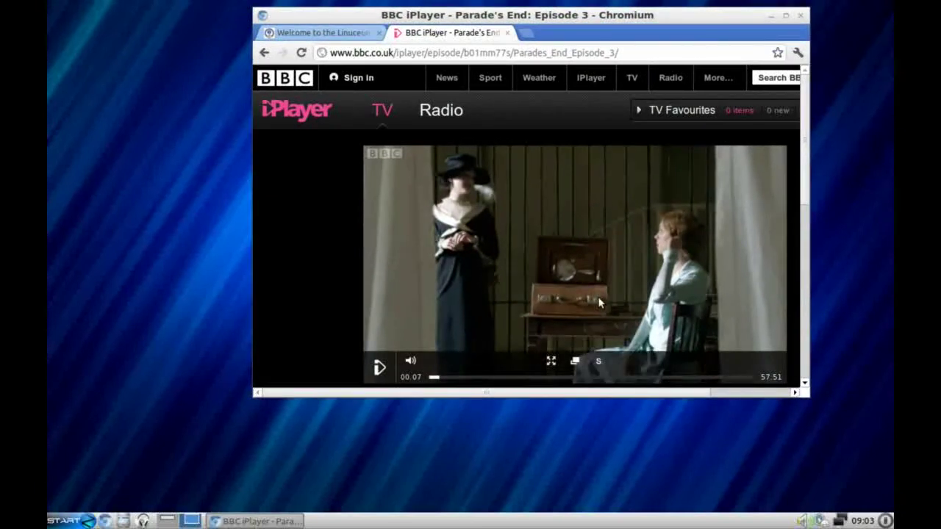
click(380, 372)
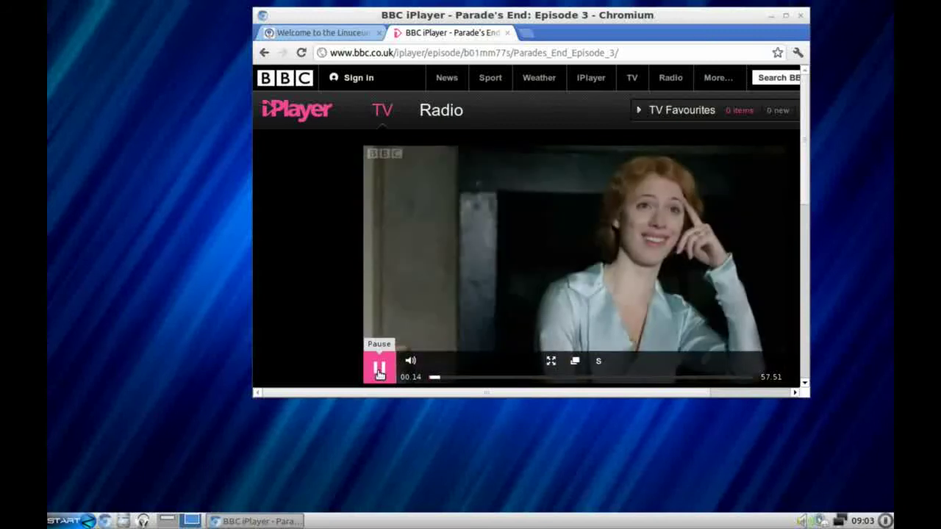
click(379, 372)
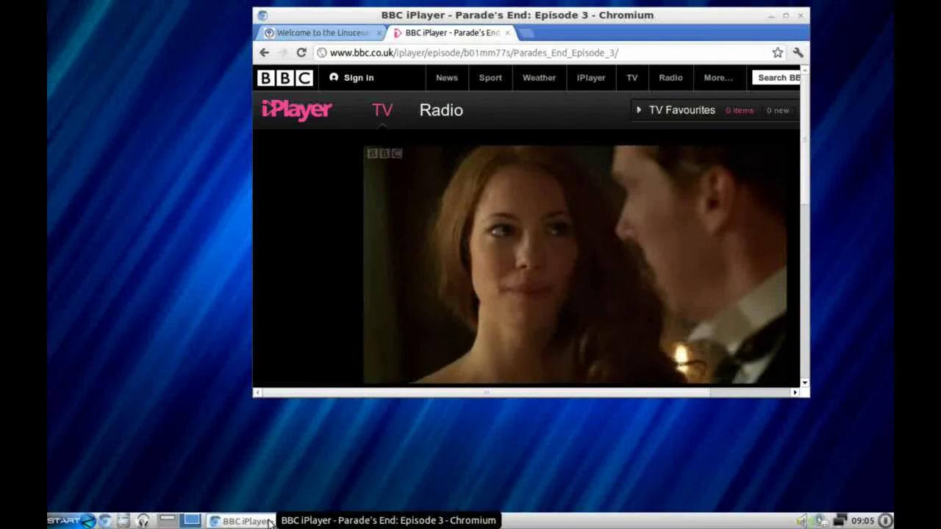
Step: Switch to the first desktop and open then close the applications menu
click(169, 522)
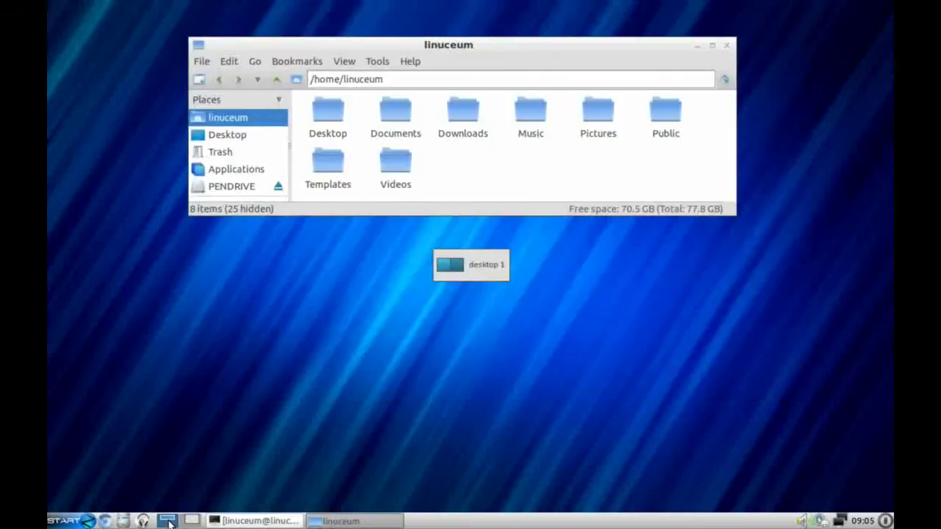
click(72, 524)
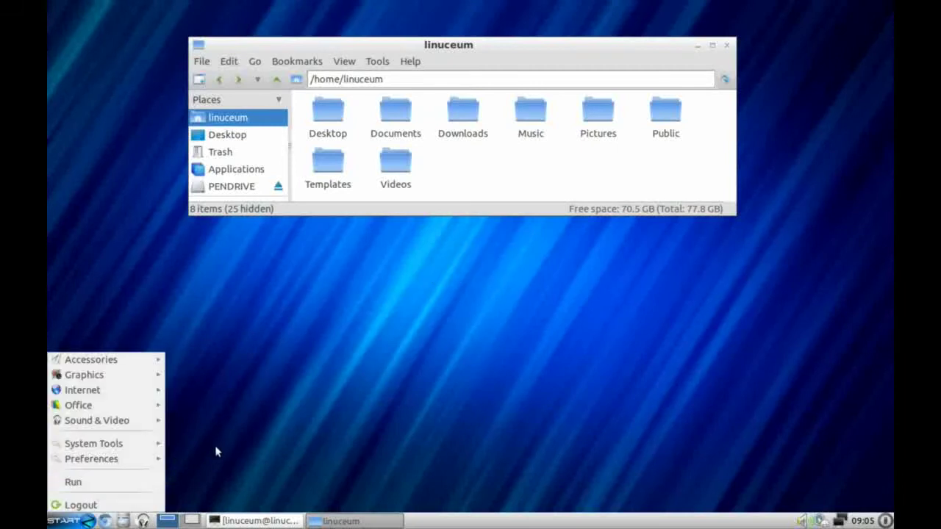
click(197, 482)
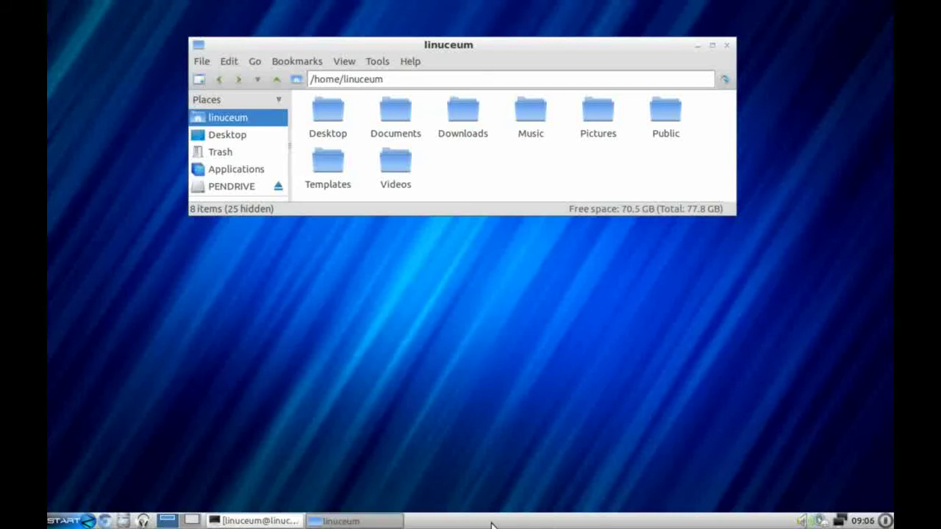
Step: Restore and re-minimize the terminal, then toggle the file manager window hidden and back several times
click(263, 522)
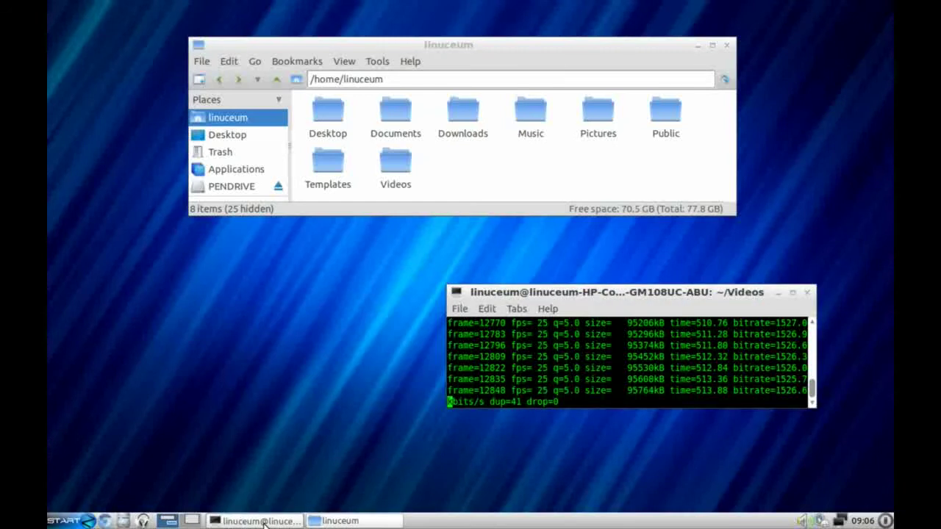
click(778, 294)
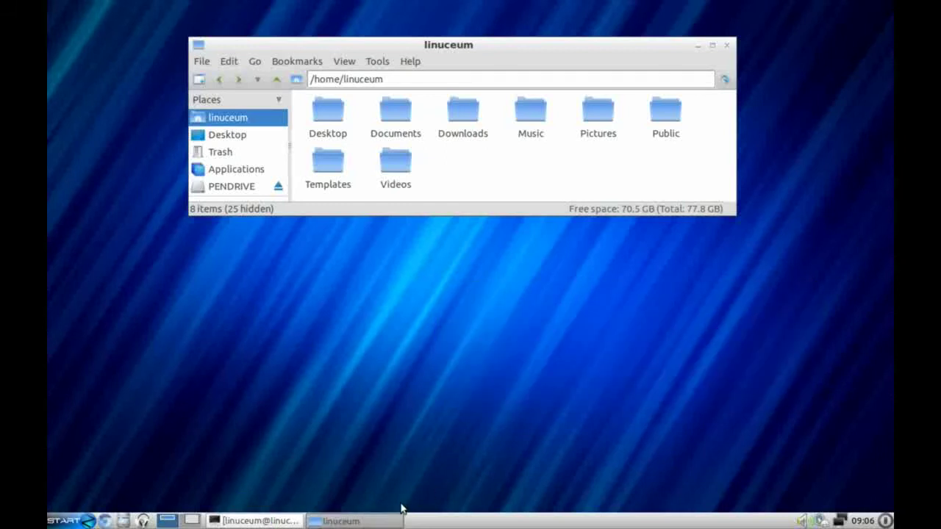
click(356, 521)
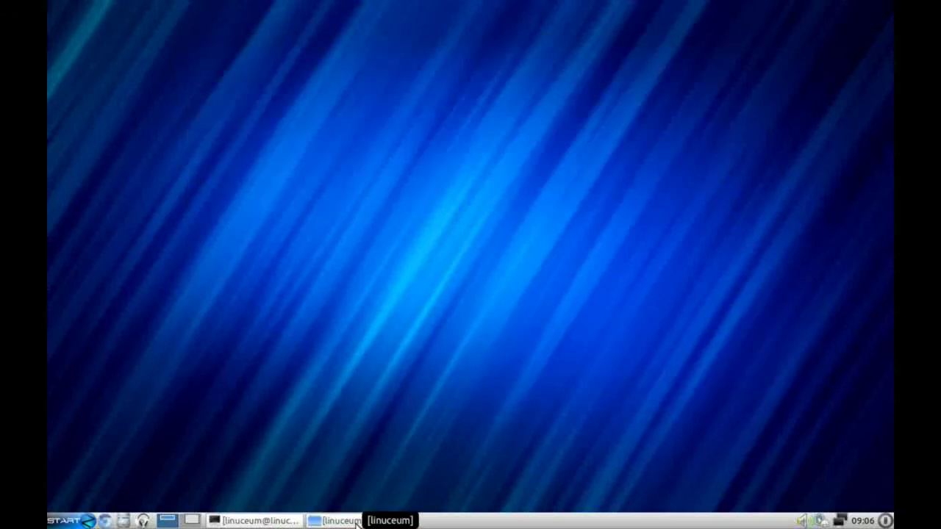
click(355, 522)
click(355, 522)
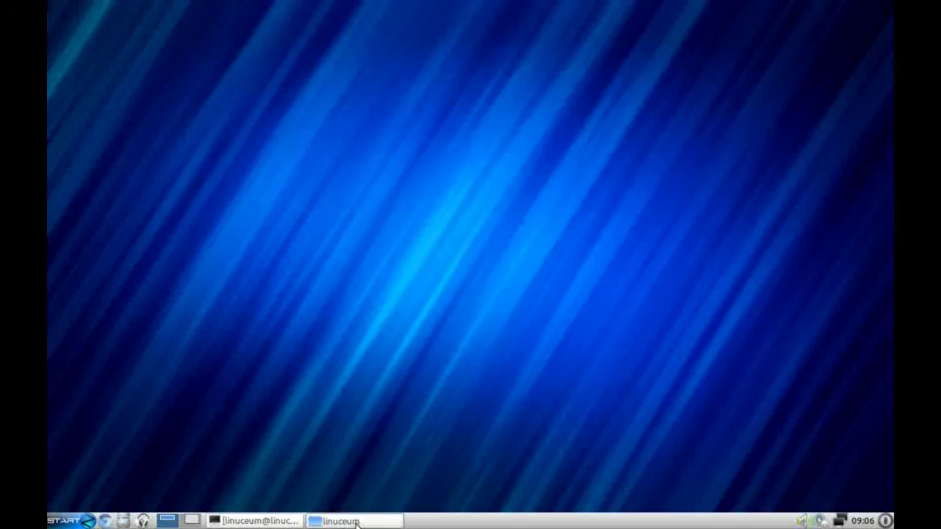
click(356, 522)
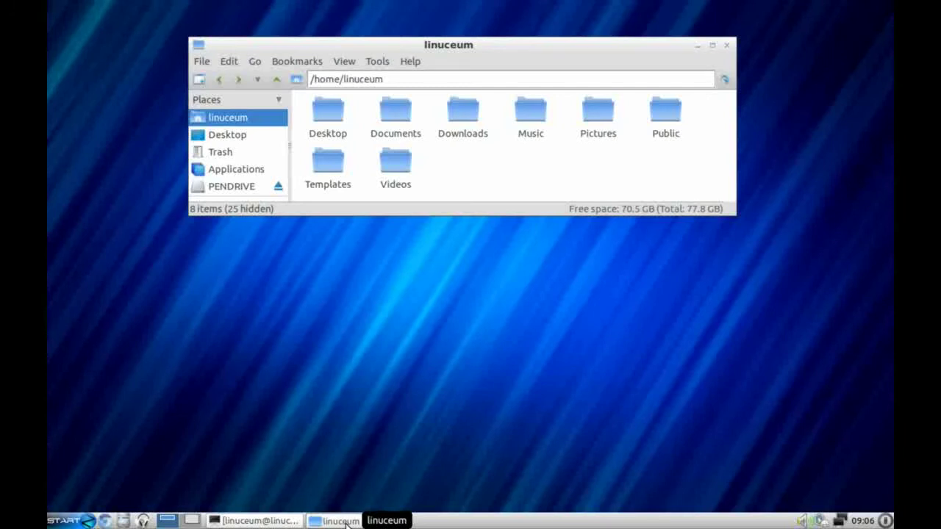
click(346, 522)
click(346, 522)
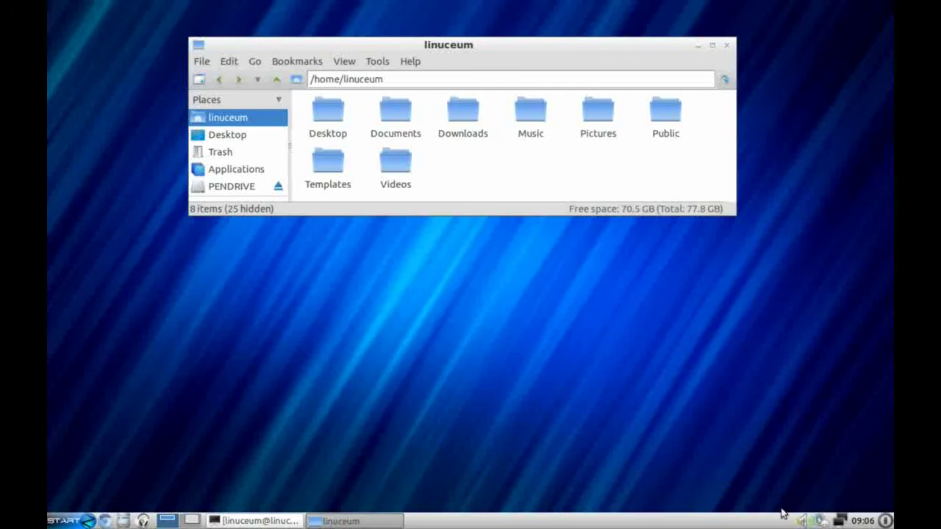
Step: Open and close the volume, power, network and calendar tray popups, then cancel the logout dialog
click(801, 522)
click(802, 522)
click(820, 521)
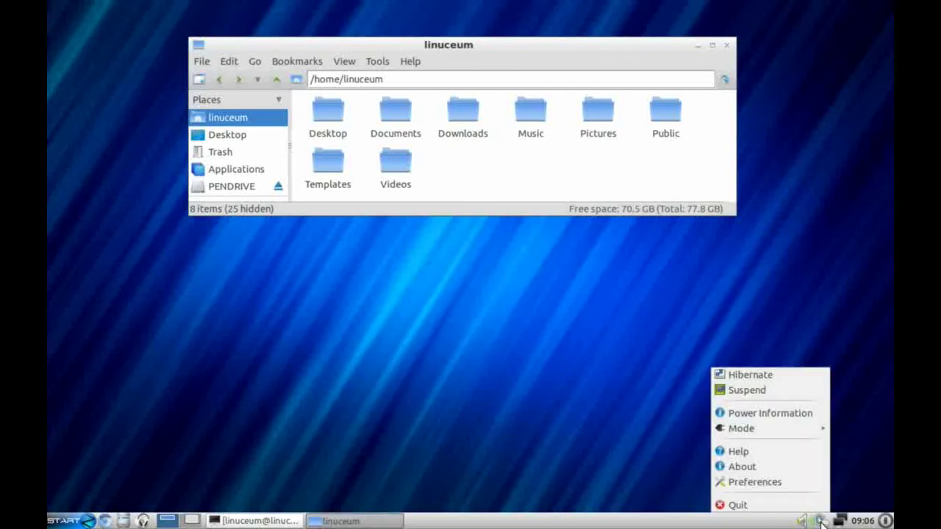
click(821, 522)
click(840, 521)
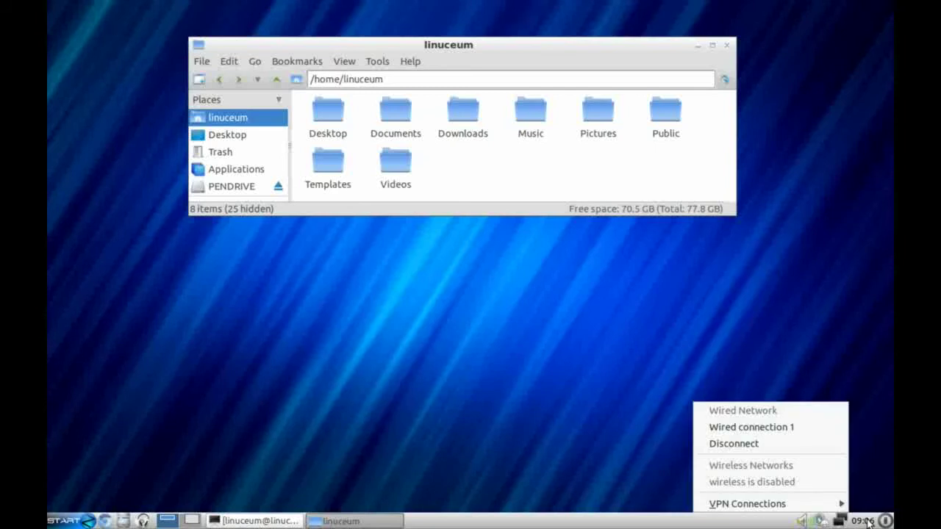
click(869, 521)
click(869, 521)
click(869, 521)
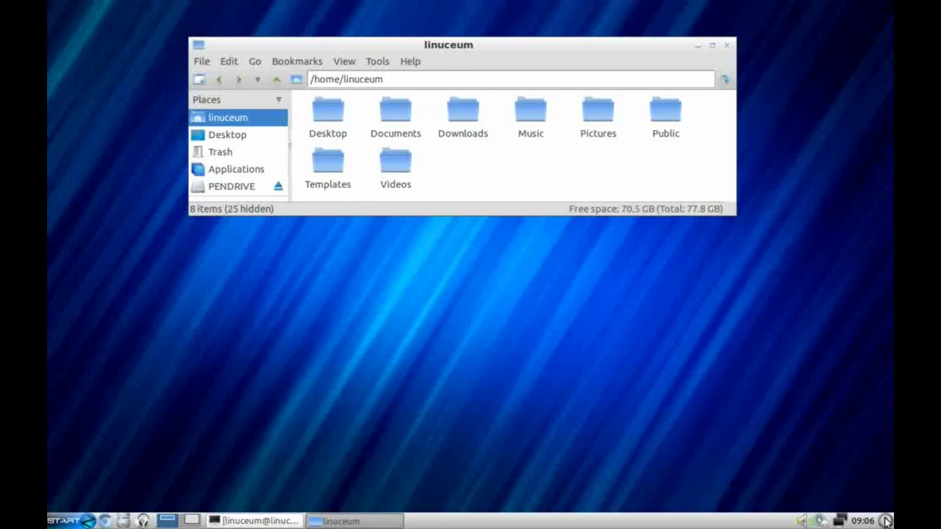
click(886, 521)
click(424, 399)
Step: Launch Software Center from System Tools and scroll through the Office category's package list
click(65, 520)
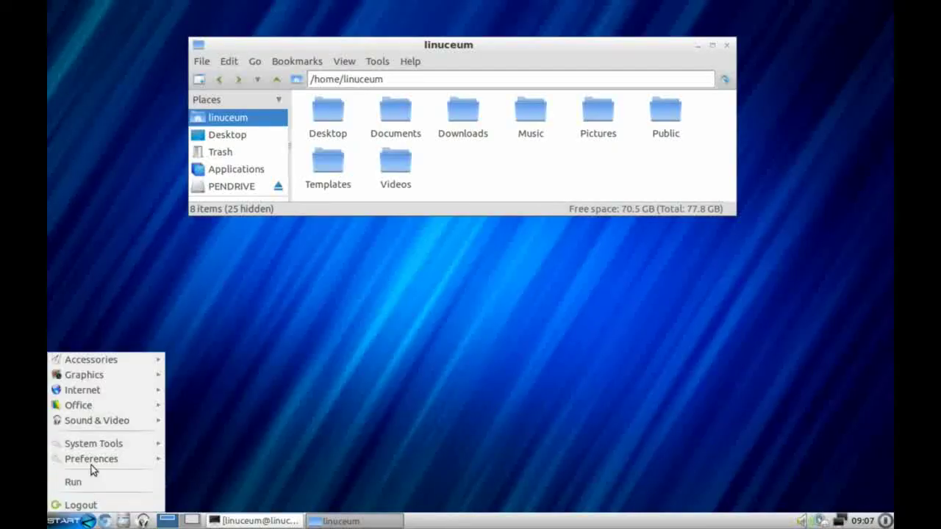
mouse_move(125, 444)
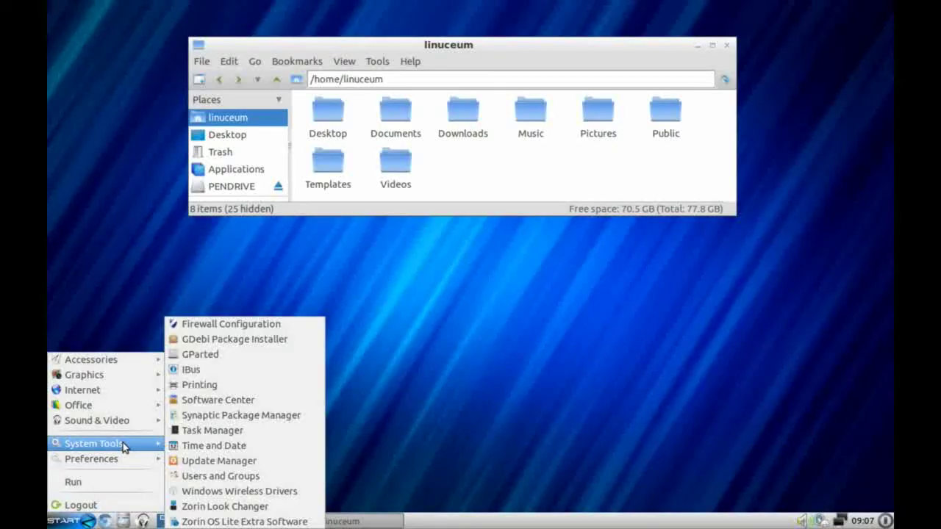
click(233, 403)
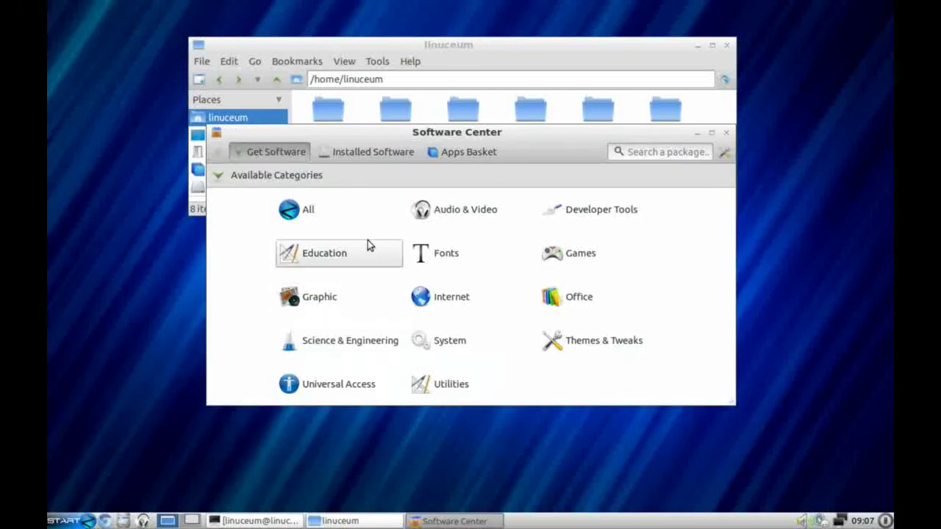
click(555, 300)
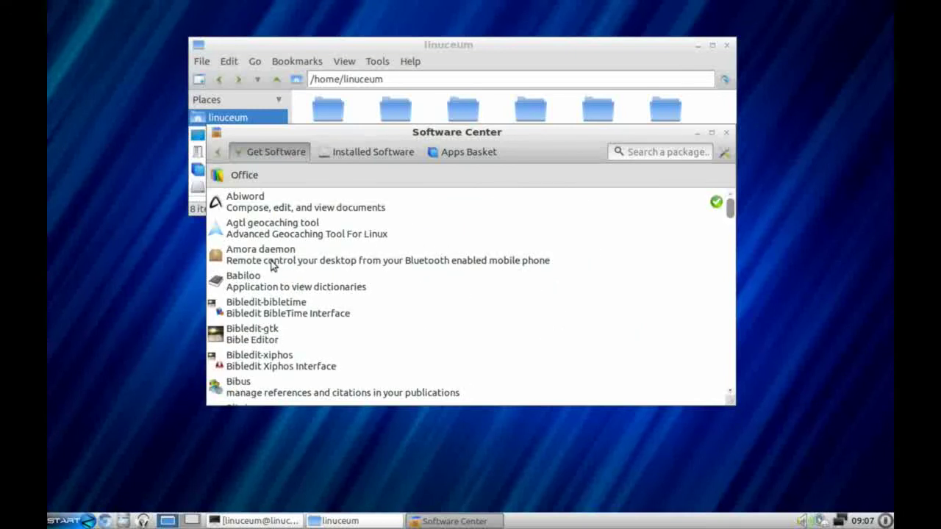
scroll(272, 266, down, 1)
scroll(272, 266, down, 4)
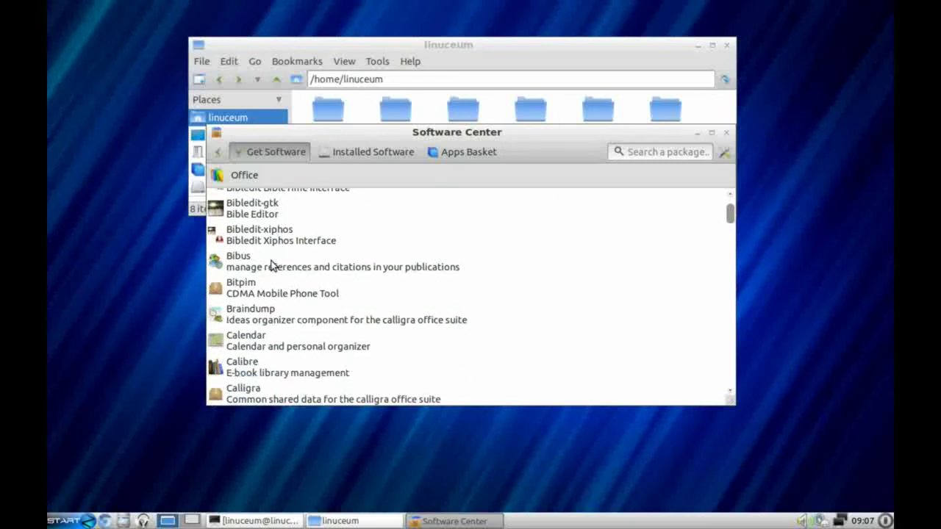
scroll(272, 266, down, 2)
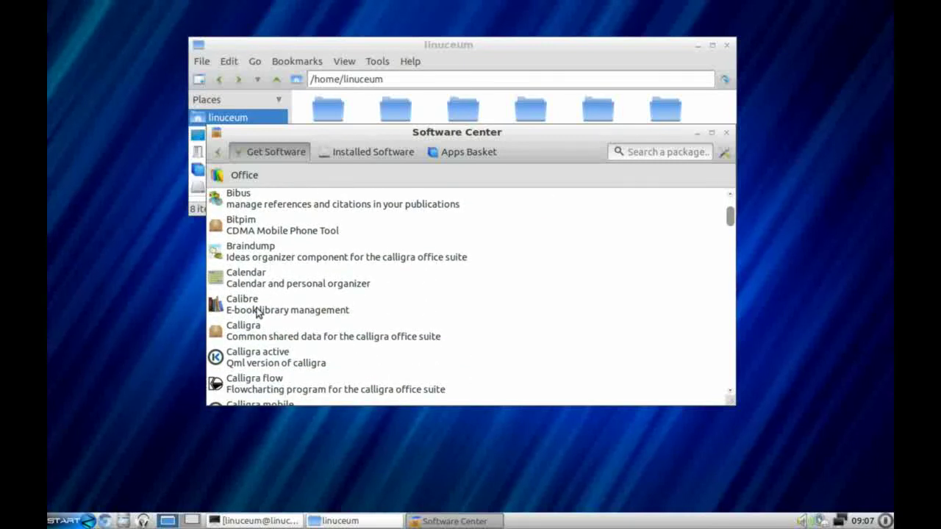
scroll(257, 312, down, 4)
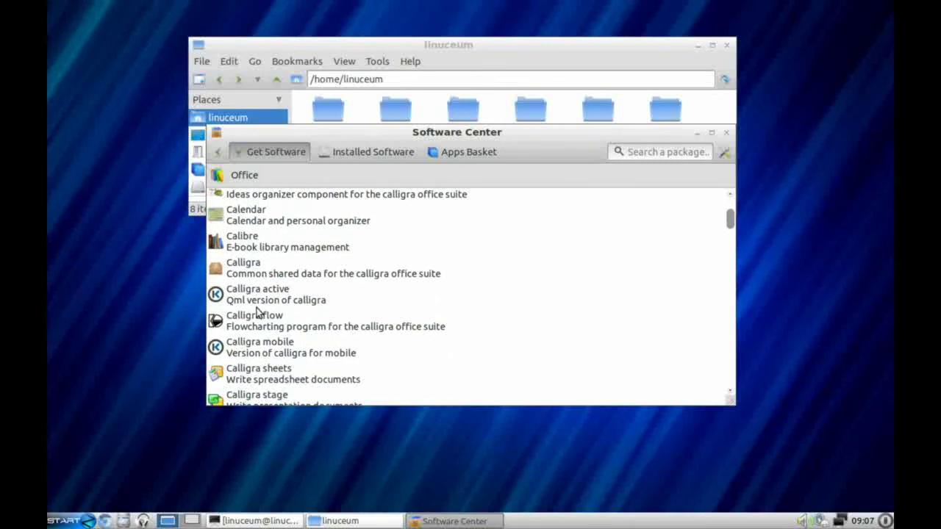
scroll(257, 312, down, 15)
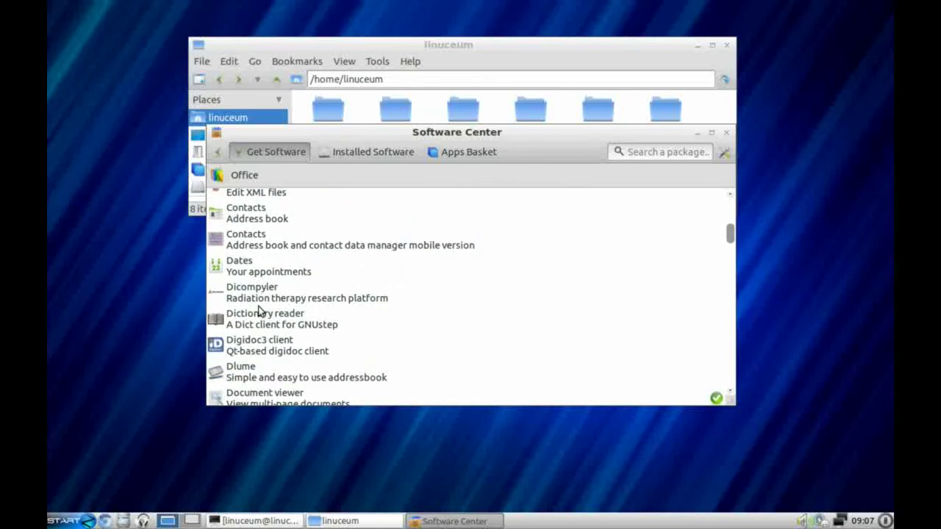
scroll(258, 313, down, 5)
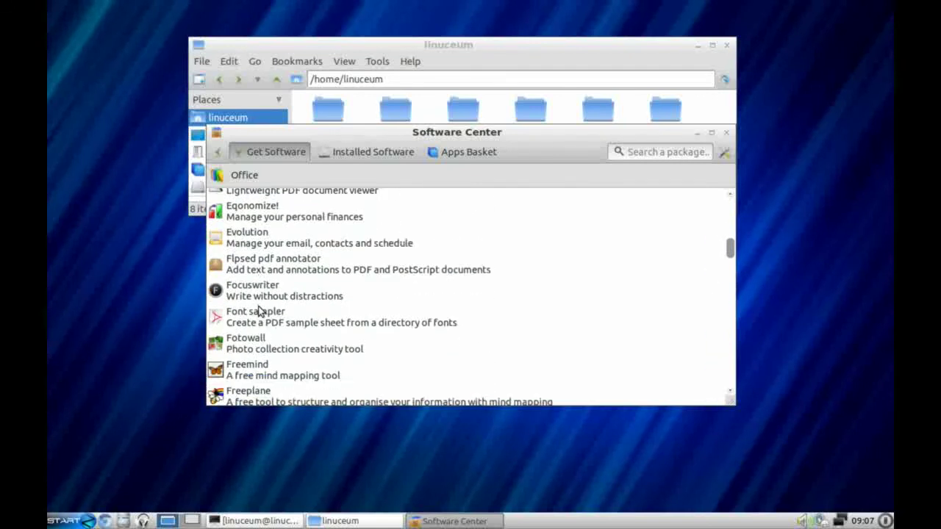
click(654, 166)
Step: Search for 'gnum', open Gnumeric's details and add it to the Apps Basket
text(gnu)
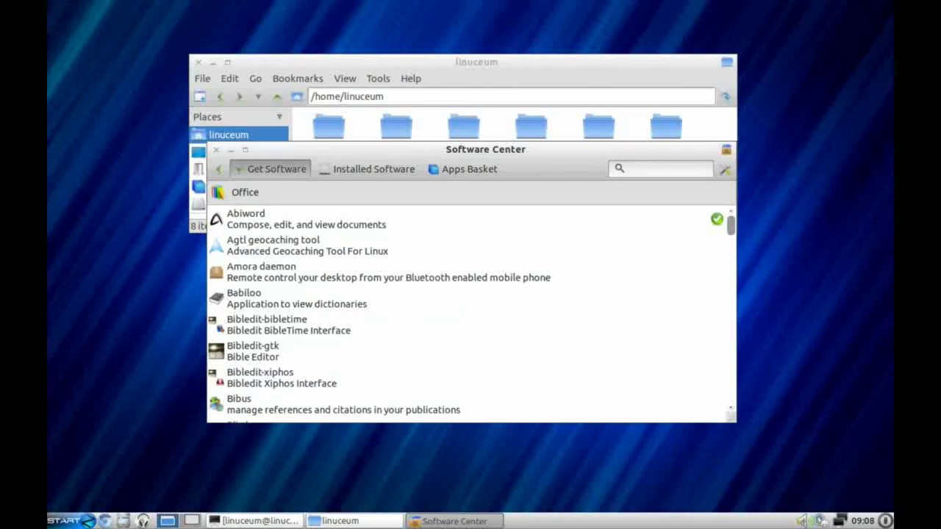
text(m)
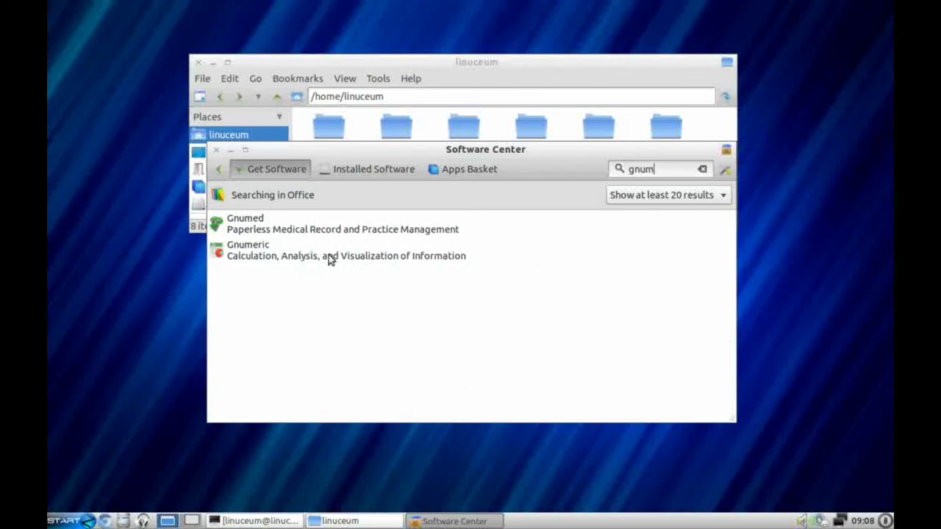
click(250, 257)
scroll(362, 296, down, 5)
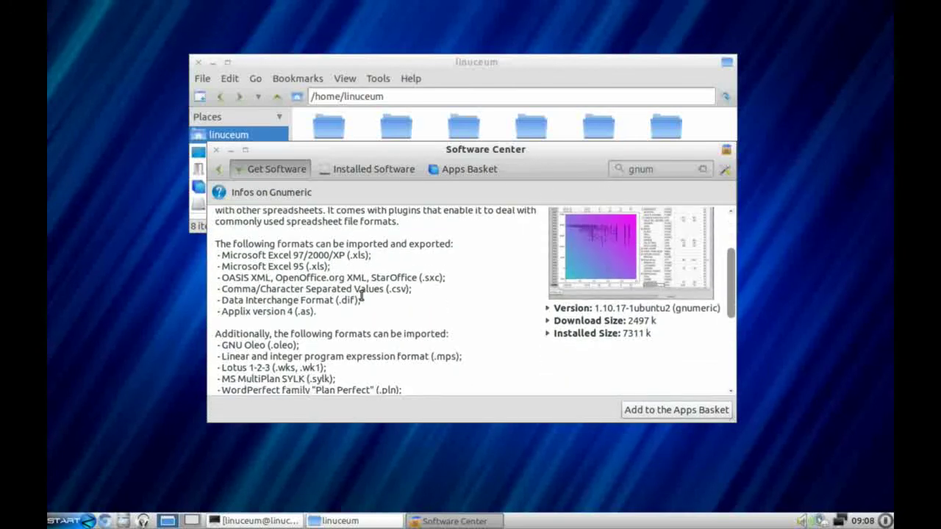
scroll(361, 297, down, 1)
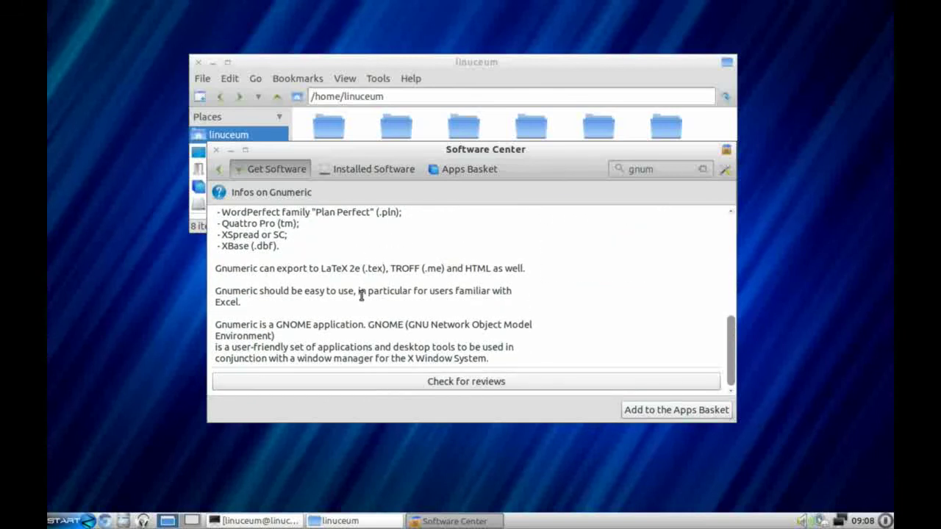
scroll(361, 296, up, 1)
scroll(361, 296, down, 1)
scroll(360, 296, up, 8)
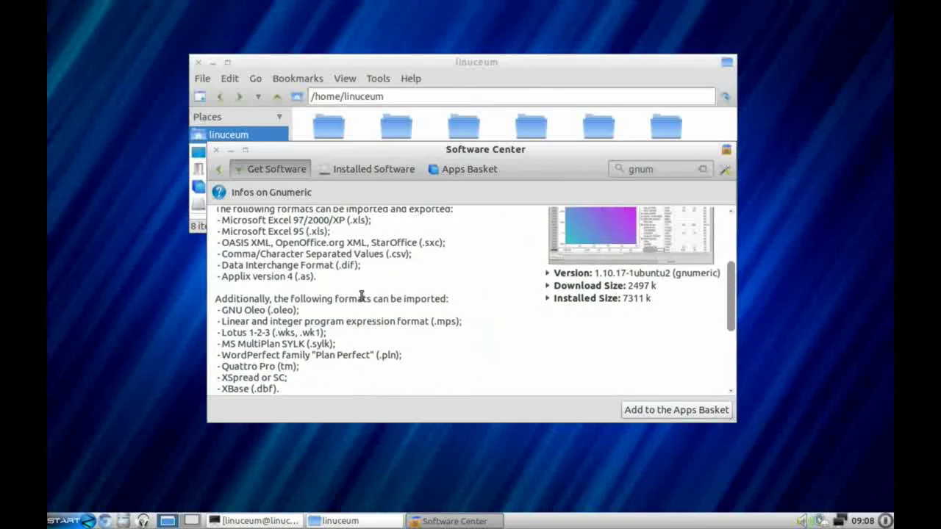
click(707, 410)
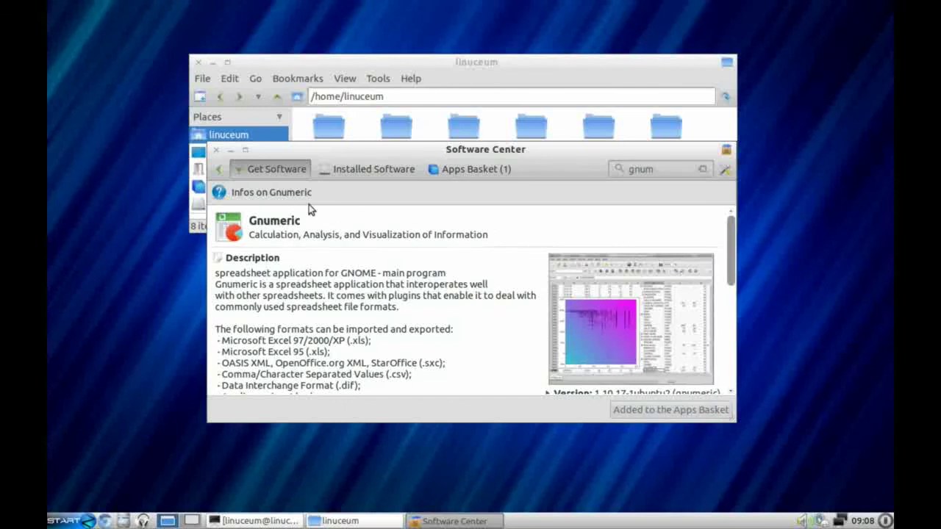
Step: From the Apps Basket, install the queued packages and authenticate with the password
click(220, 170)
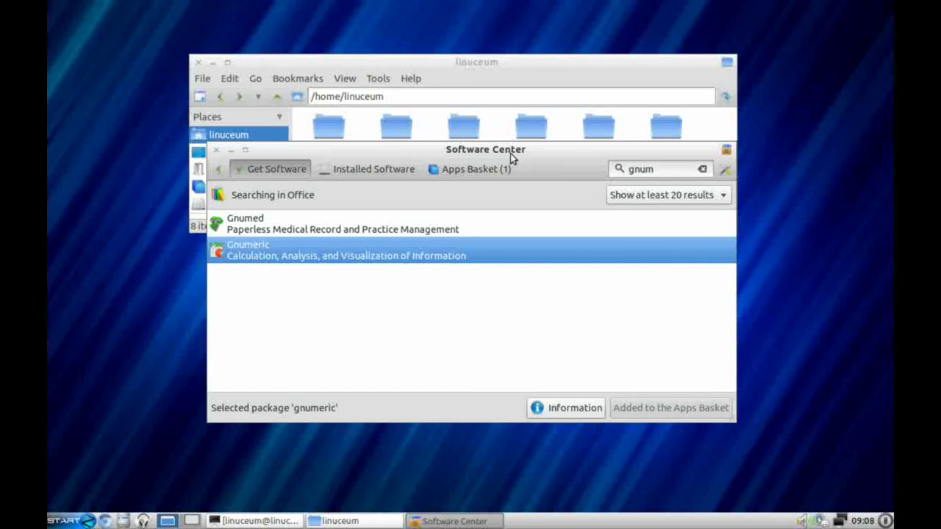
click(488, 169)
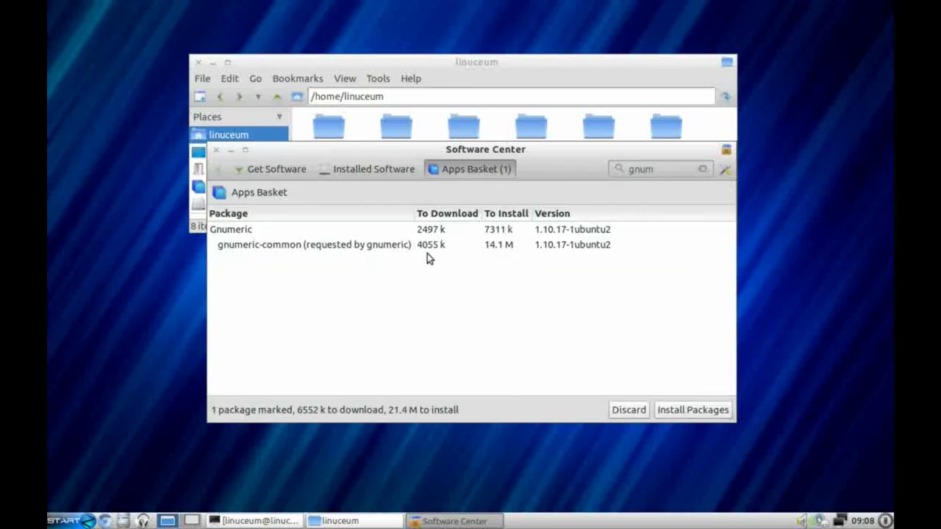
click(676, 409)
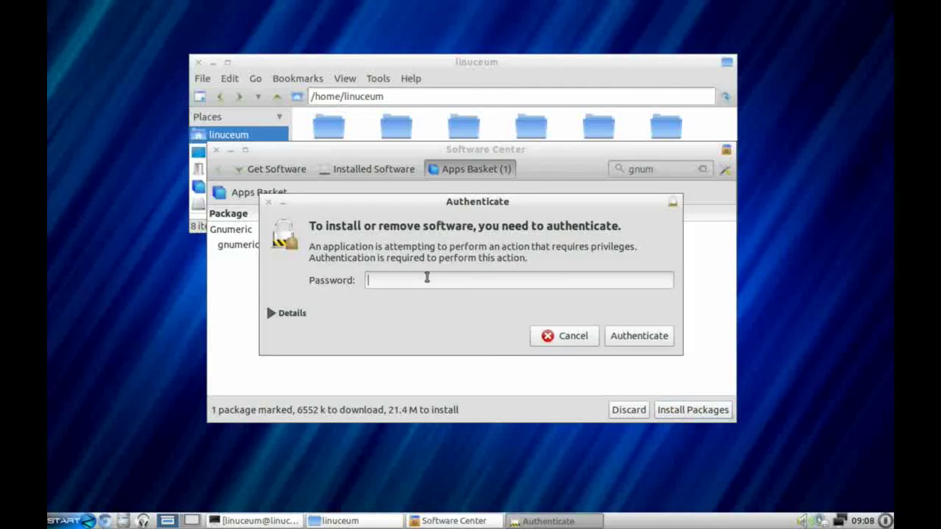
text(••••••••)
key(Return)
key(Escape)
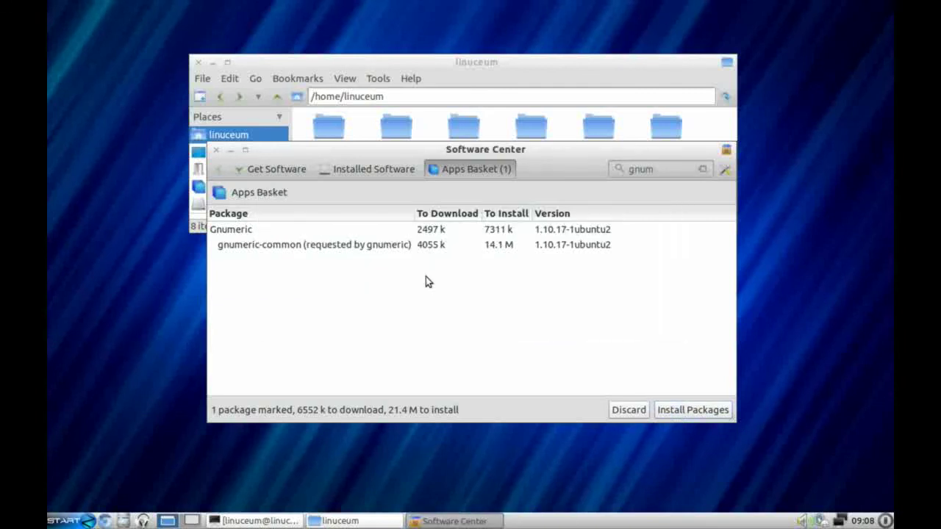